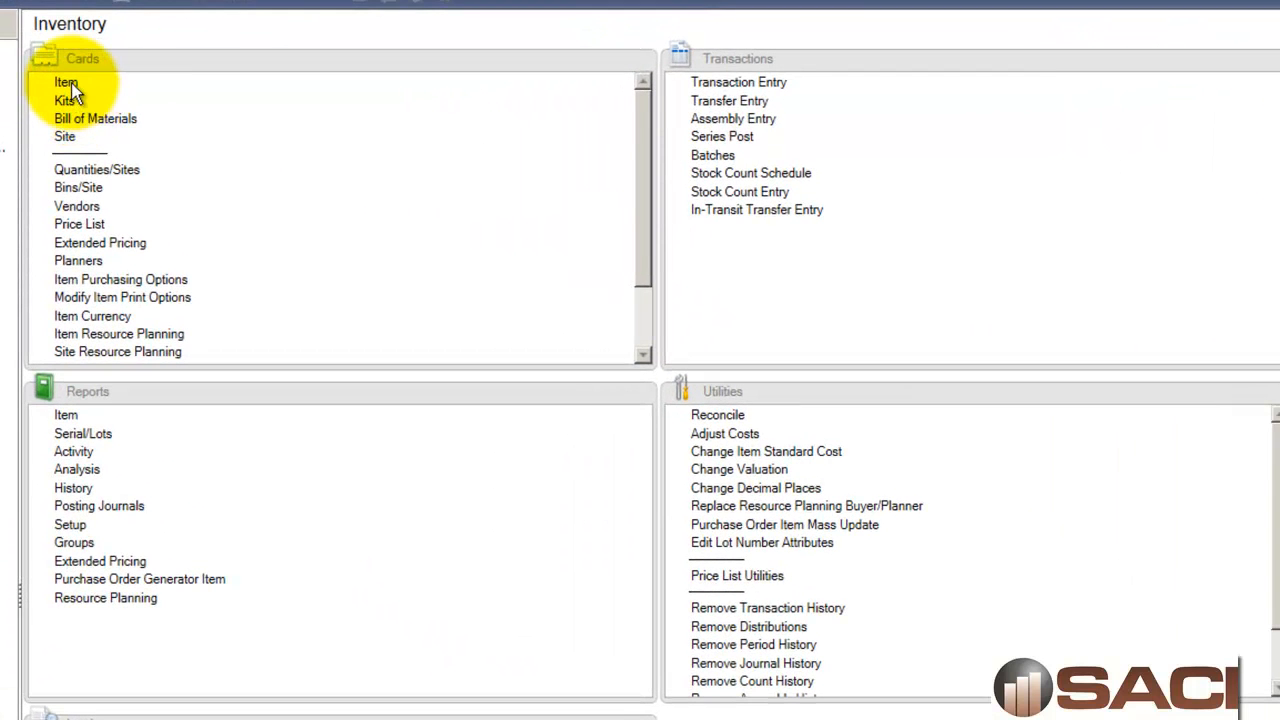
# Step: Look up the inventory item record for FAXX-FG3-0001, review its details, and close the record
pyautogui.click(66, 83)
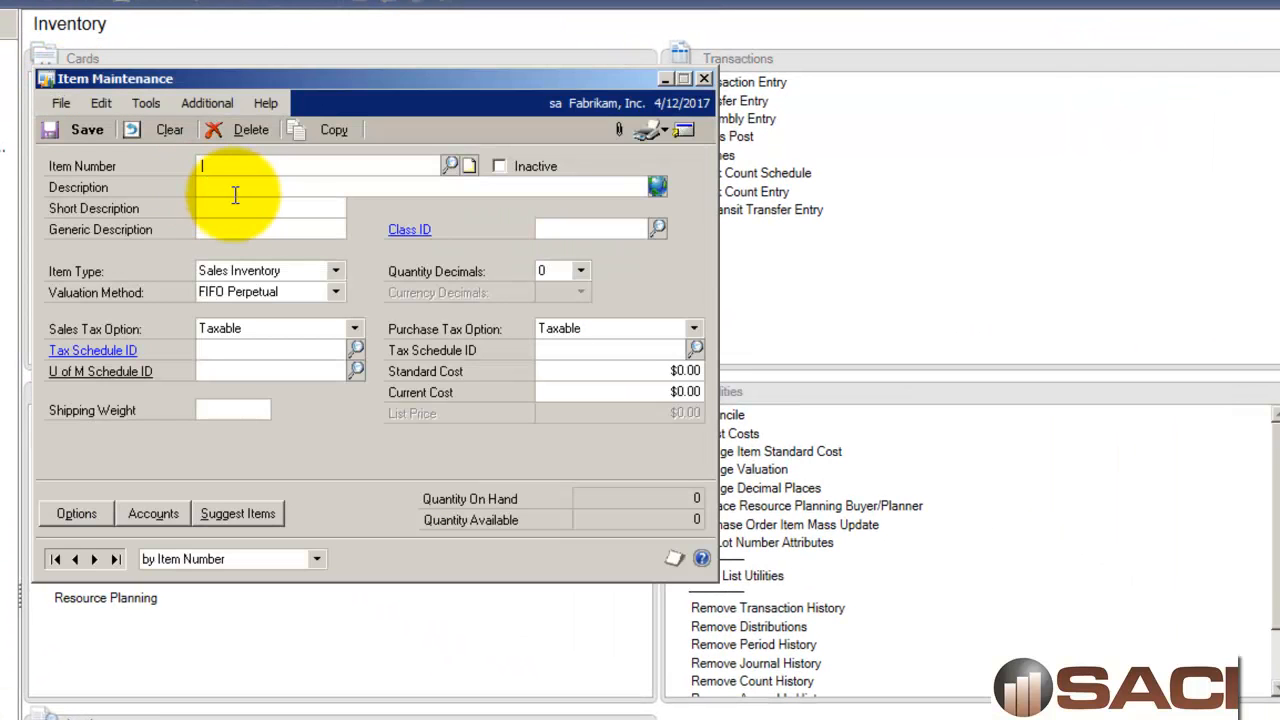
pyautogui.write('F')
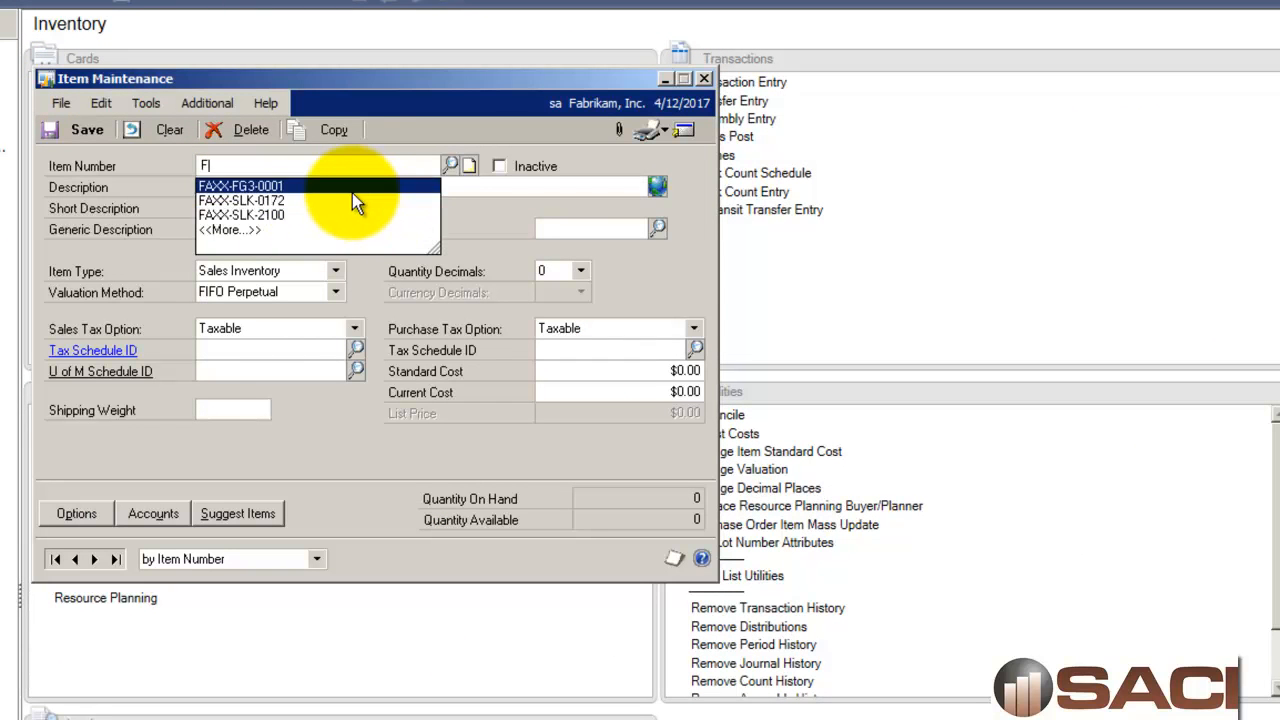
pyautogui.click(352, 193)
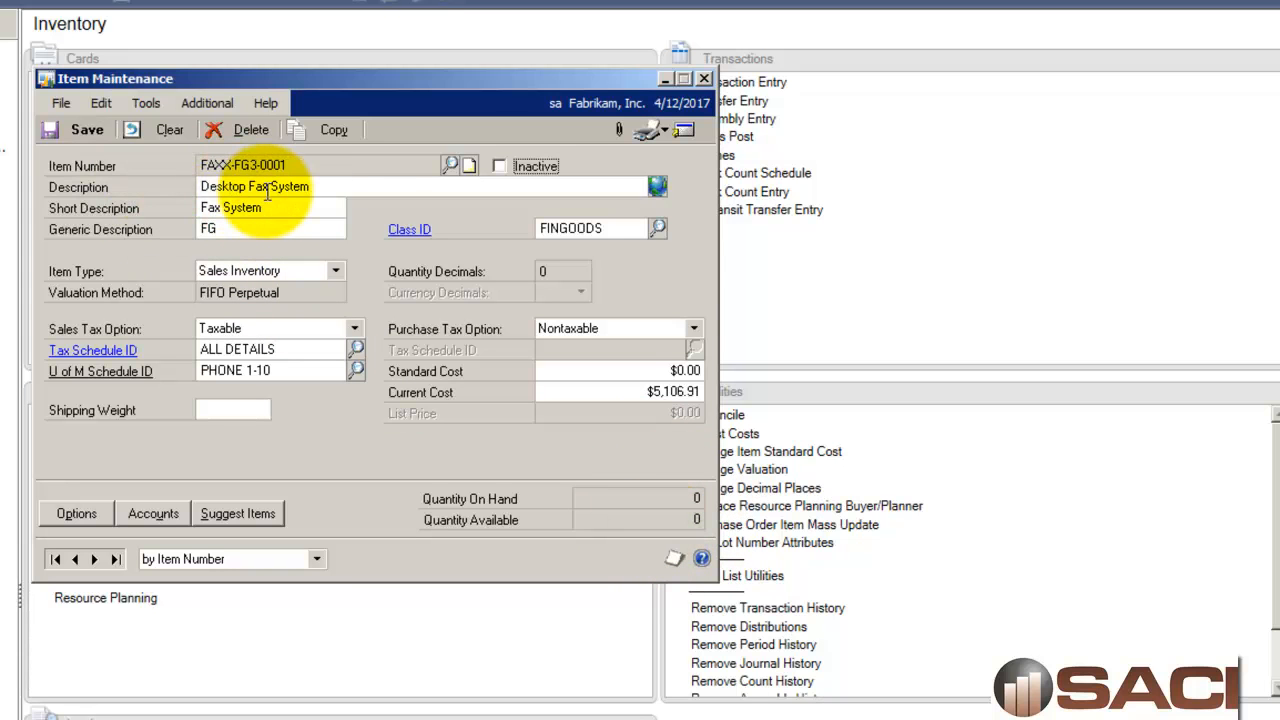
pyautogui.click(704, 78)
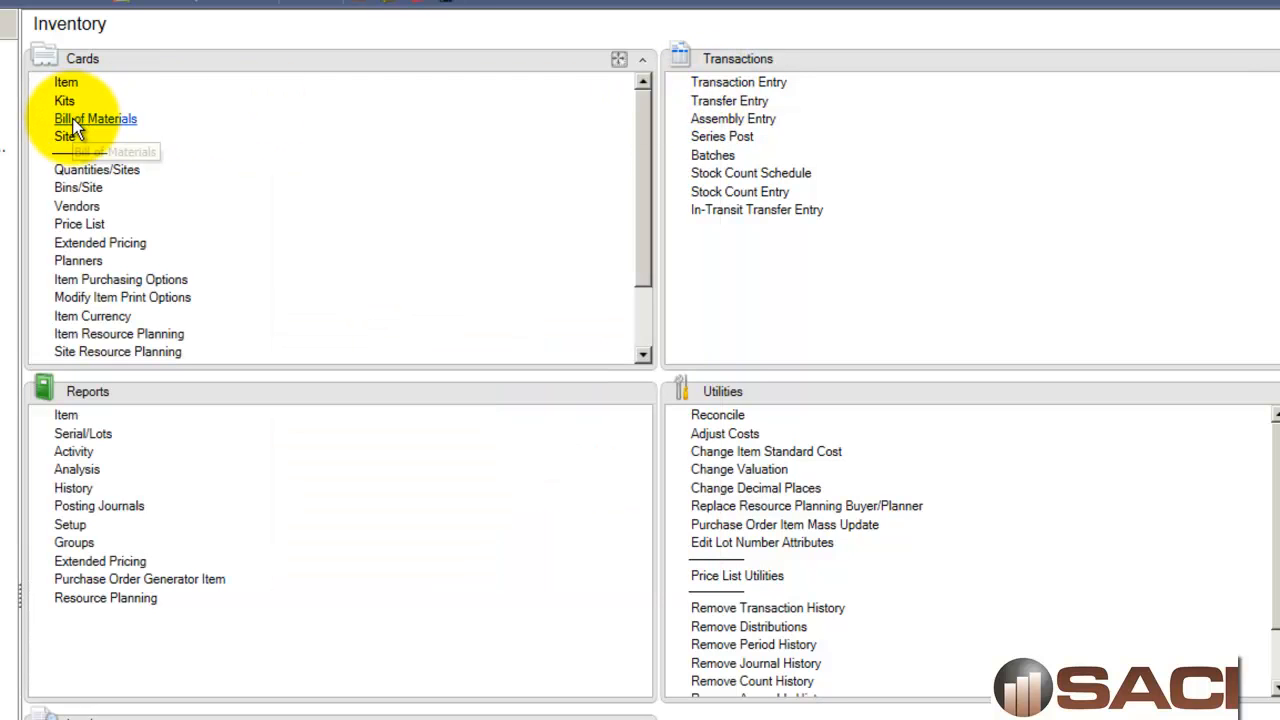
# Step: Open the active bill of materials for FAXX-FG3-0001 in Bill of Materials Maintenance
pyautogui.click(75, 128)
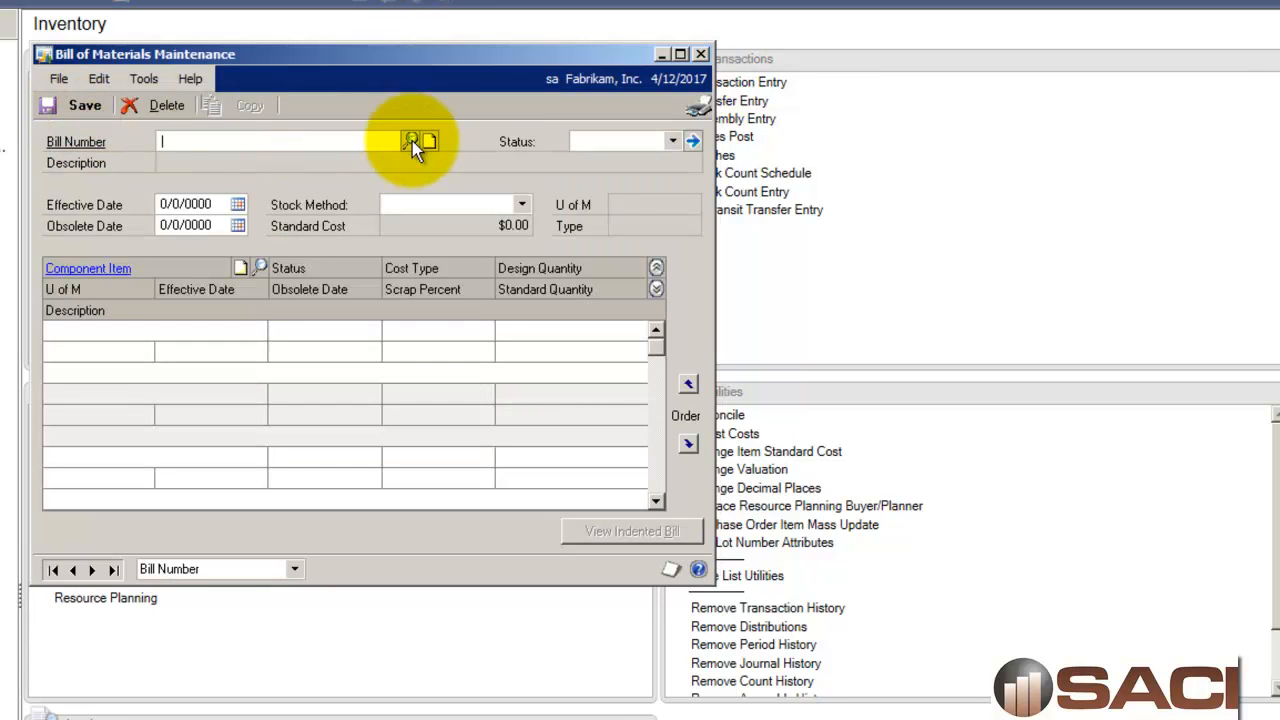
pyautogui.click(404, 138)
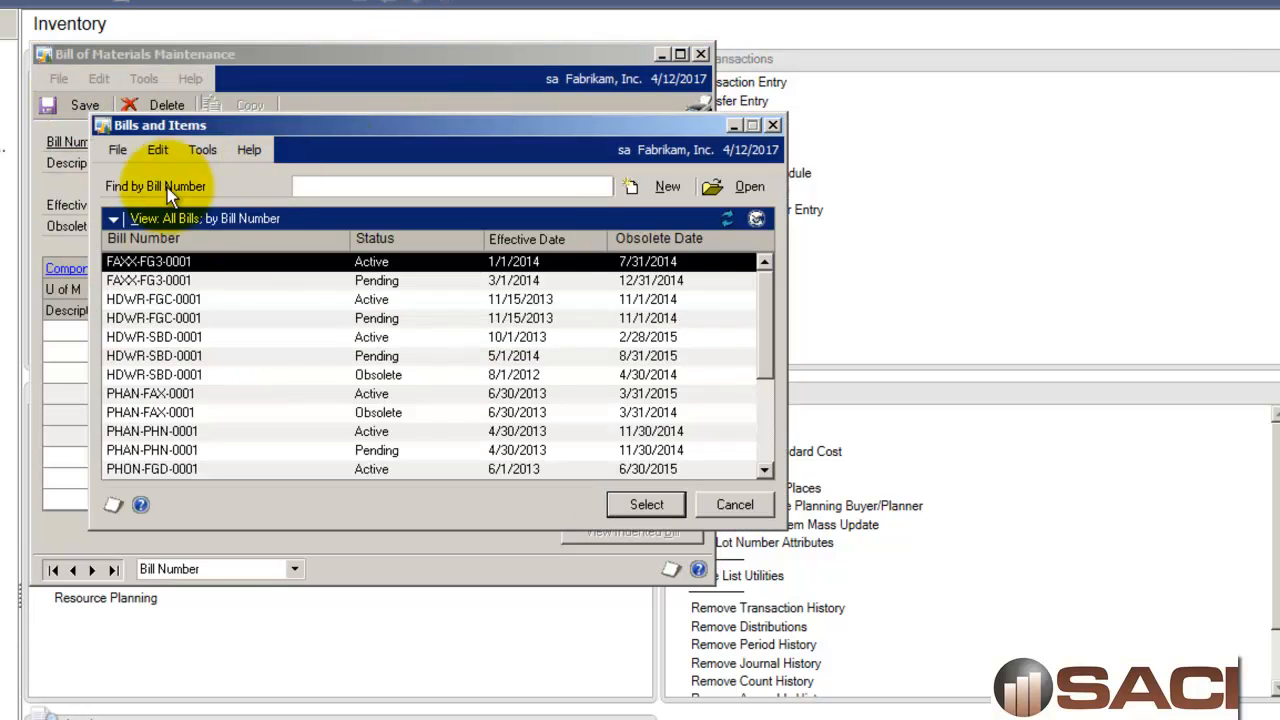
pyautogui.doubleClick(176, 262)
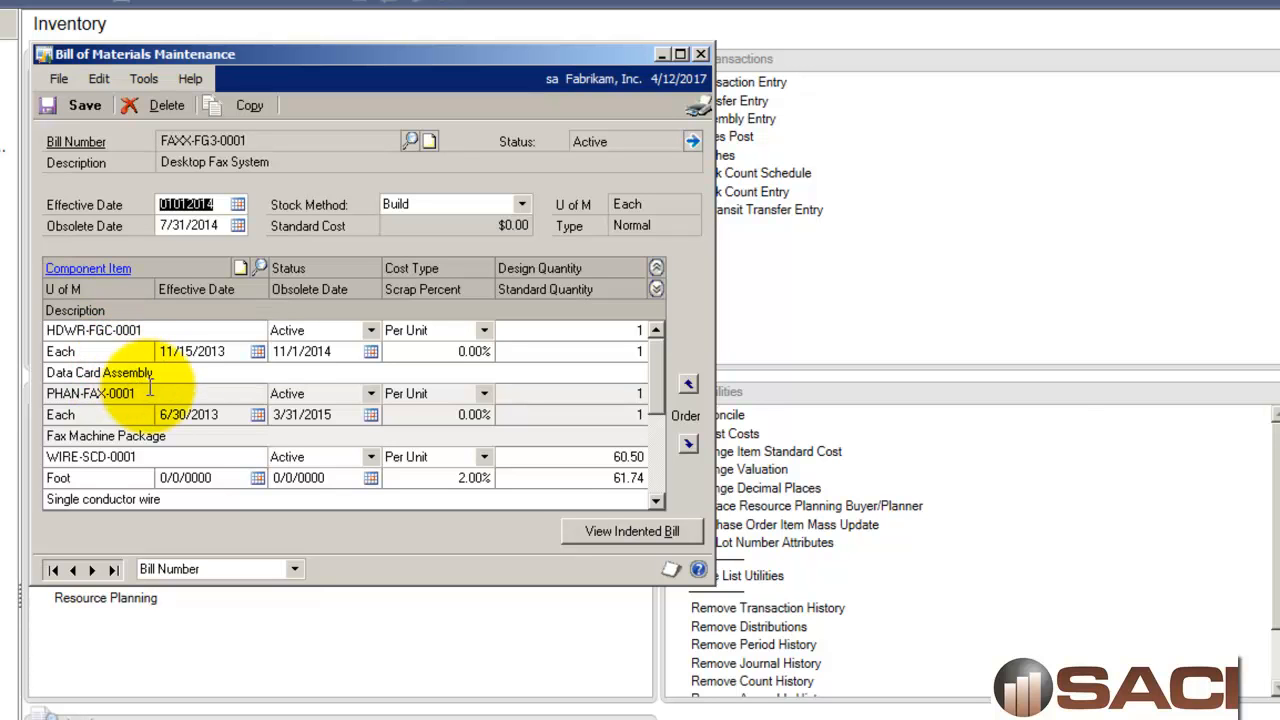
# Step: View the indented bill and examine components HDWR-PNL-0001, HDWR-PRO-4862, INST-TWO-0001, WIRE-SCD-0001 and PHAN-FAX-0001
pyautogui.click(644, 531)
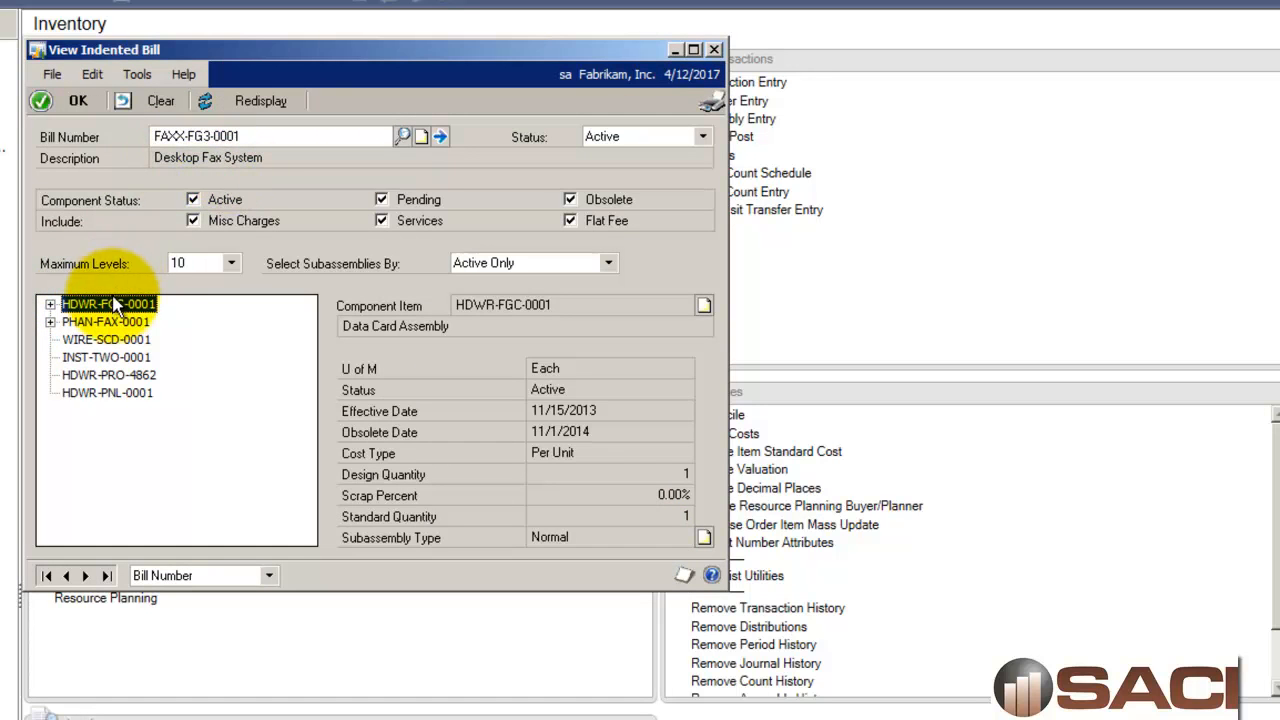
pyautogui.click(95, 395)
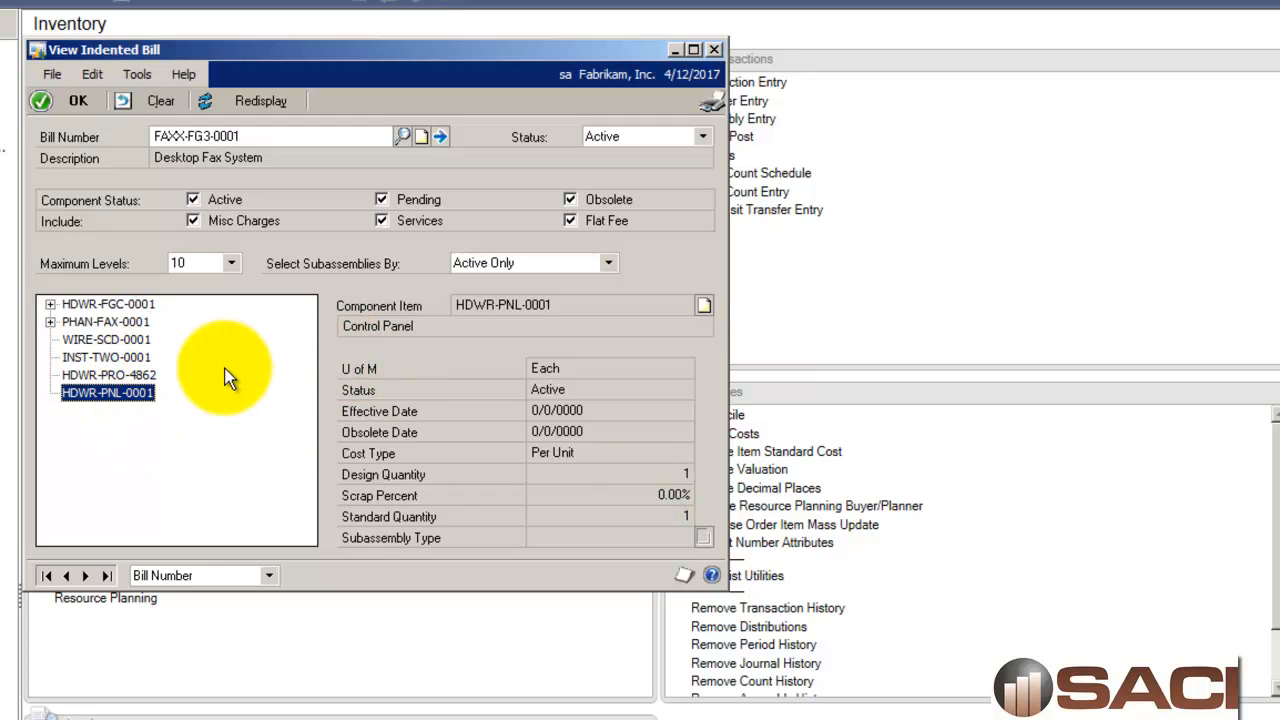
pyautogui.click(120, 375)
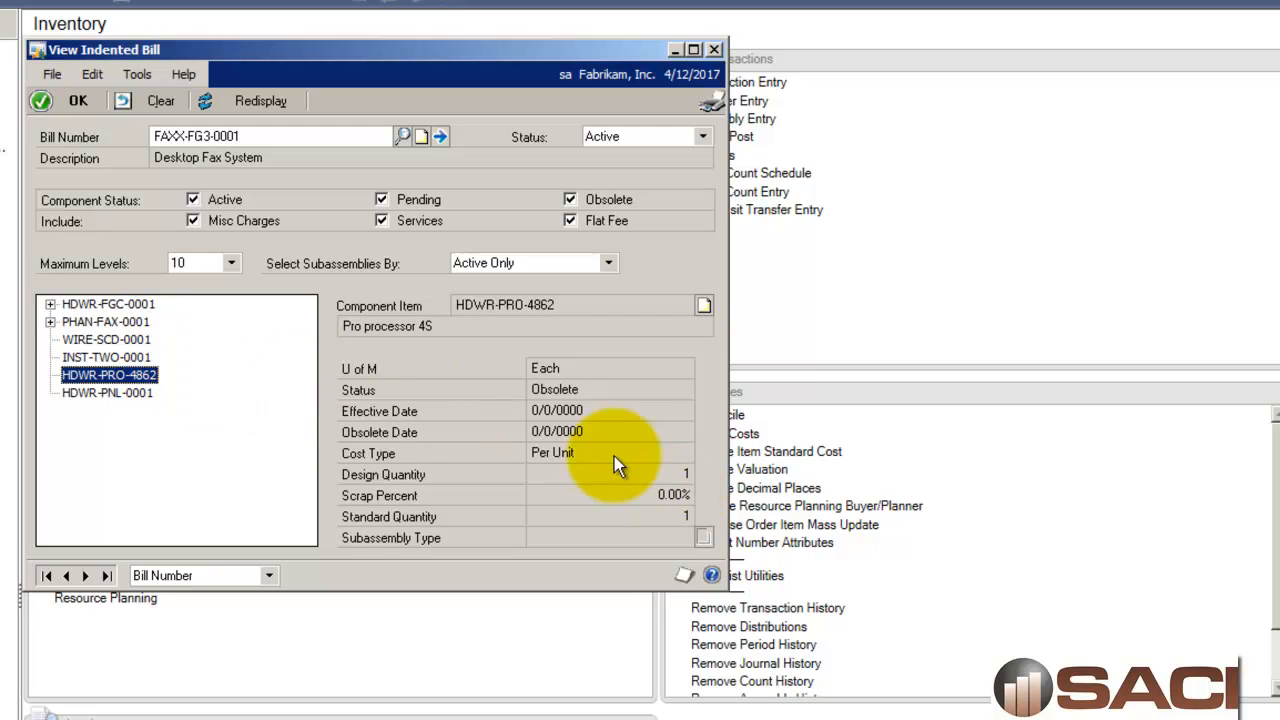
pyautogui.click(140, 357)
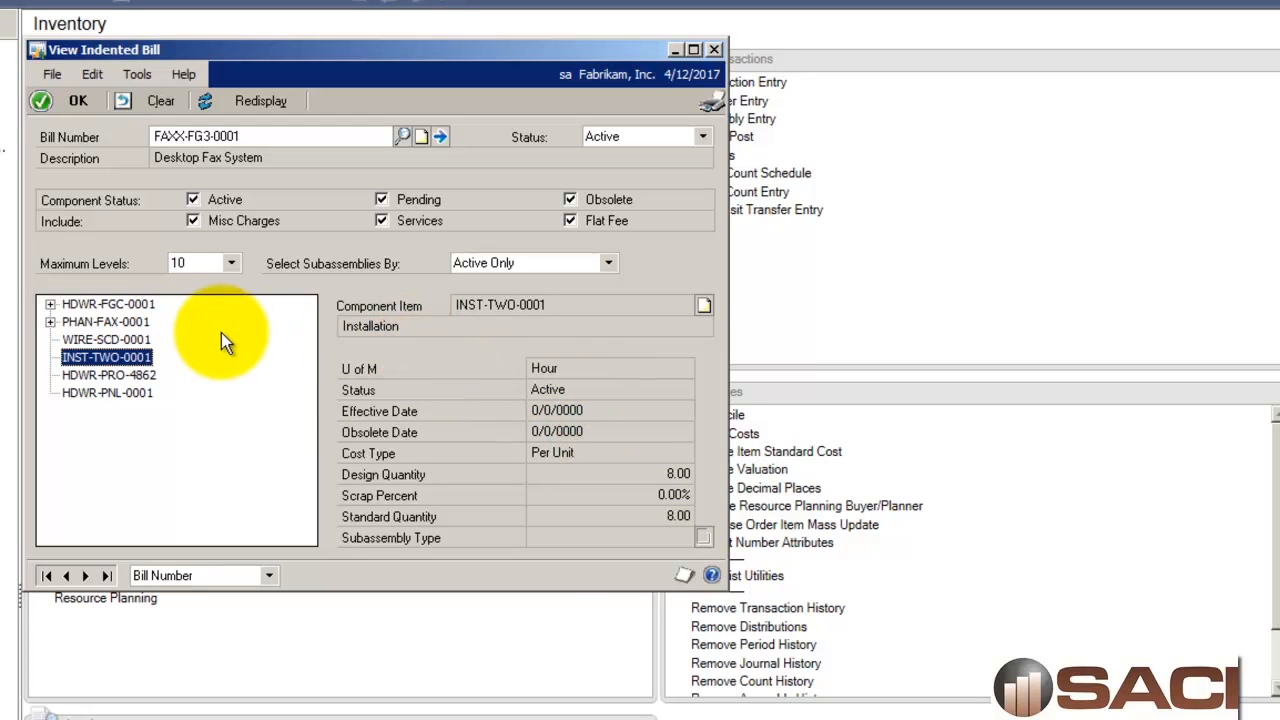
pyautogui.click(106, 339)
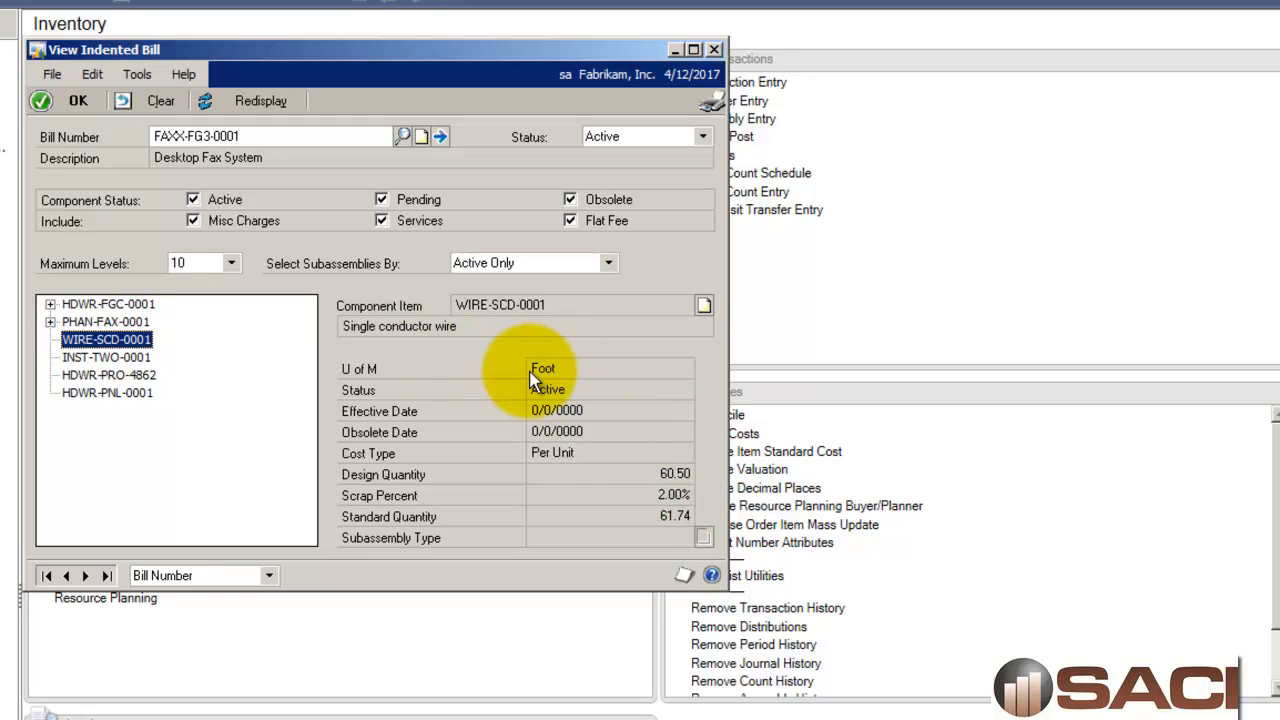
pyautogui.click(119, 319)
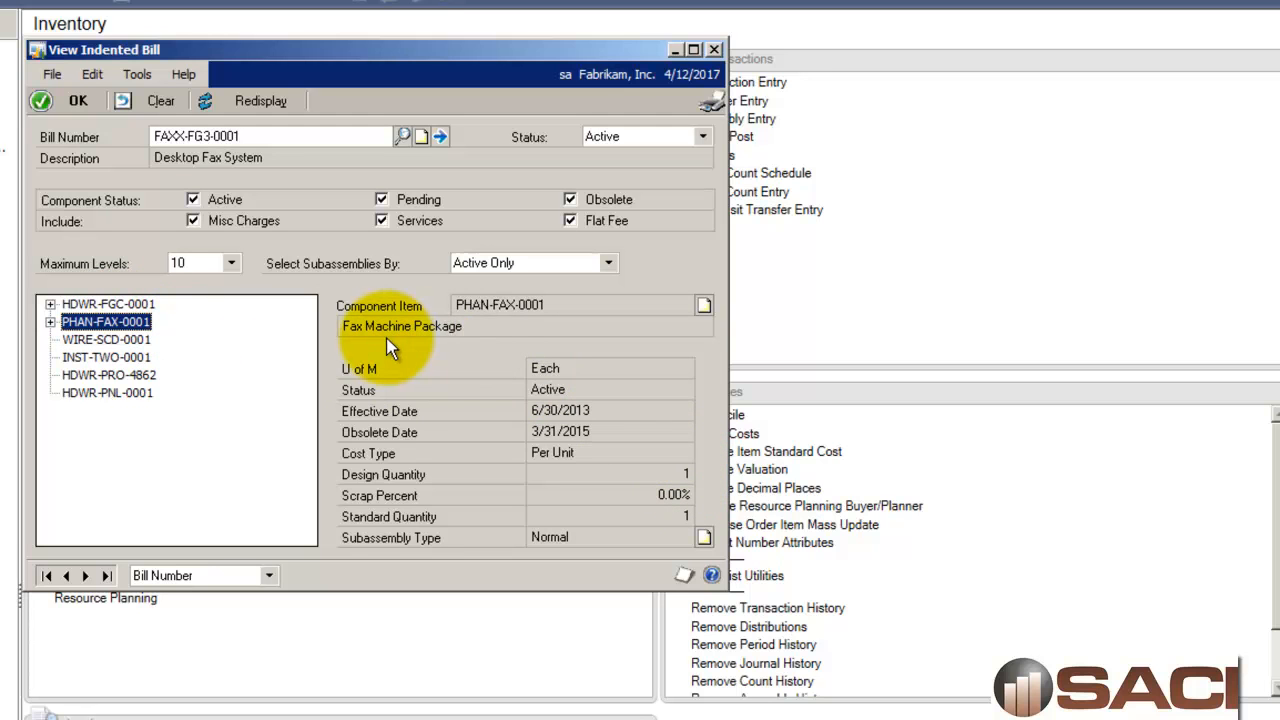
# Step: Expand the PHAN-FAX-0001 subassembly, examine its components FAXX-RIC-060E and SPLN-TWO-0002, and collapse it again
pyautogui.click(50, 322)
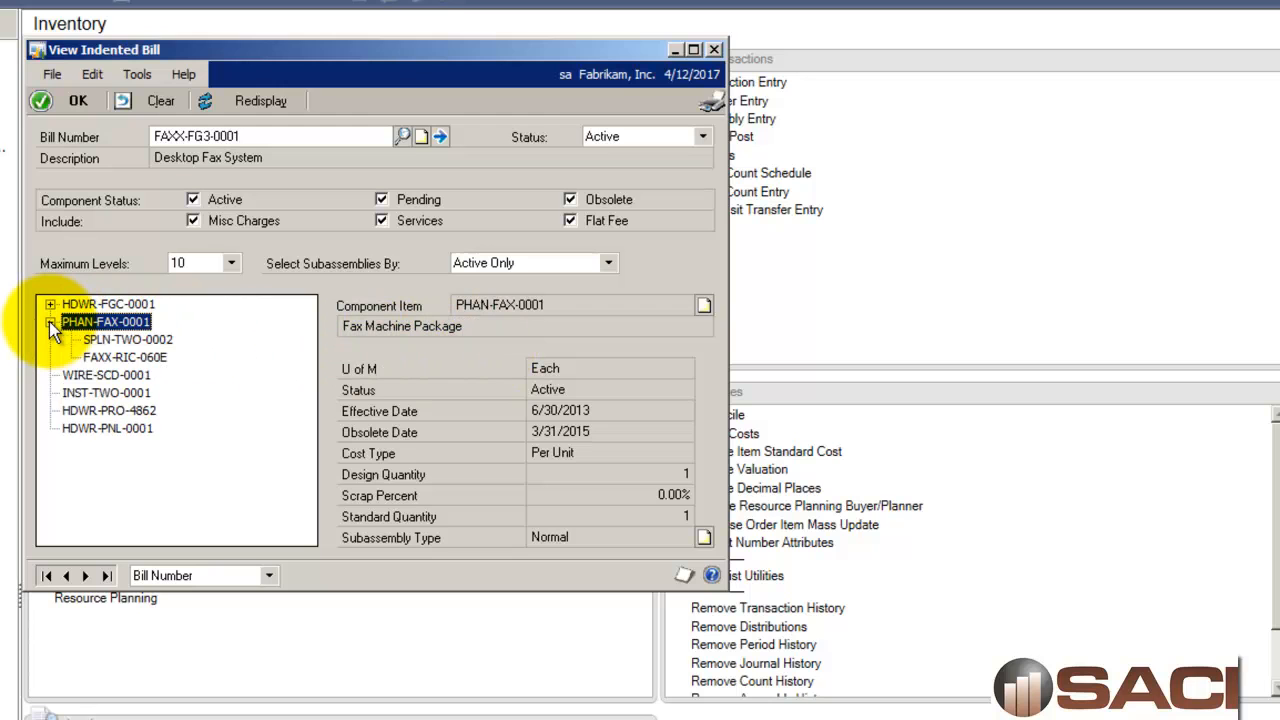
pyautogui.click(118, 358)
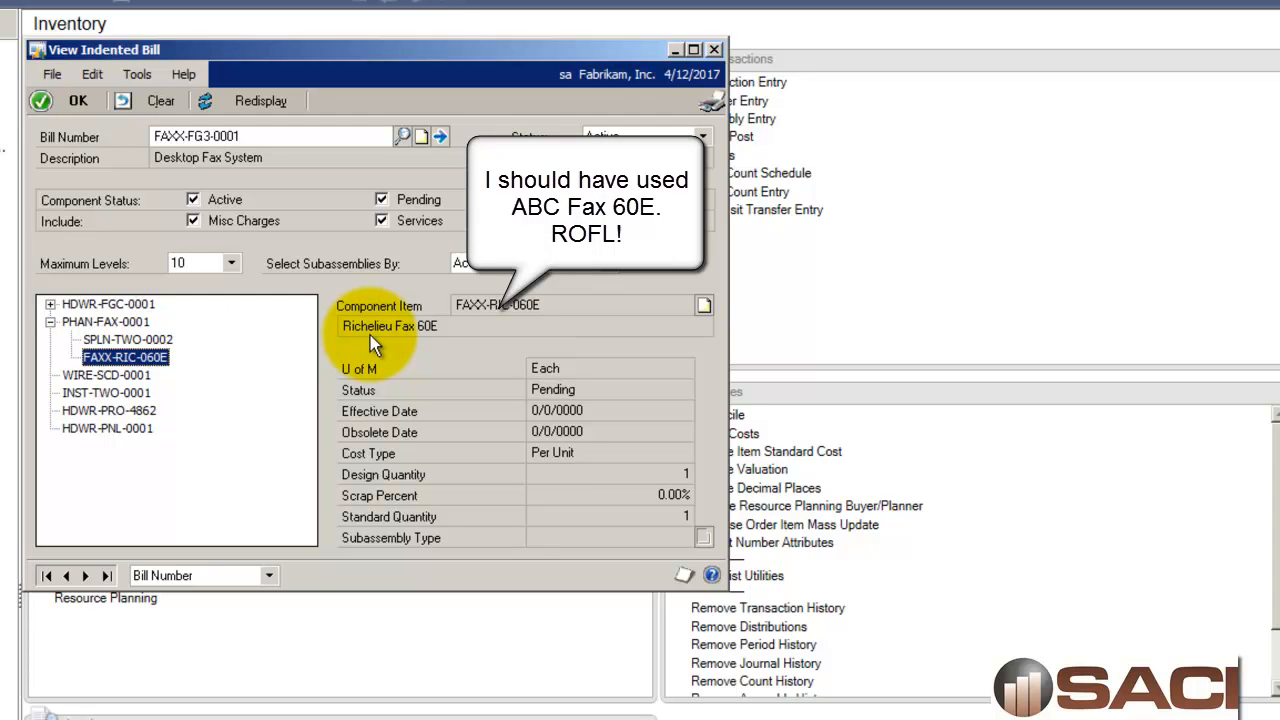
pyautogui.click(110, 322)
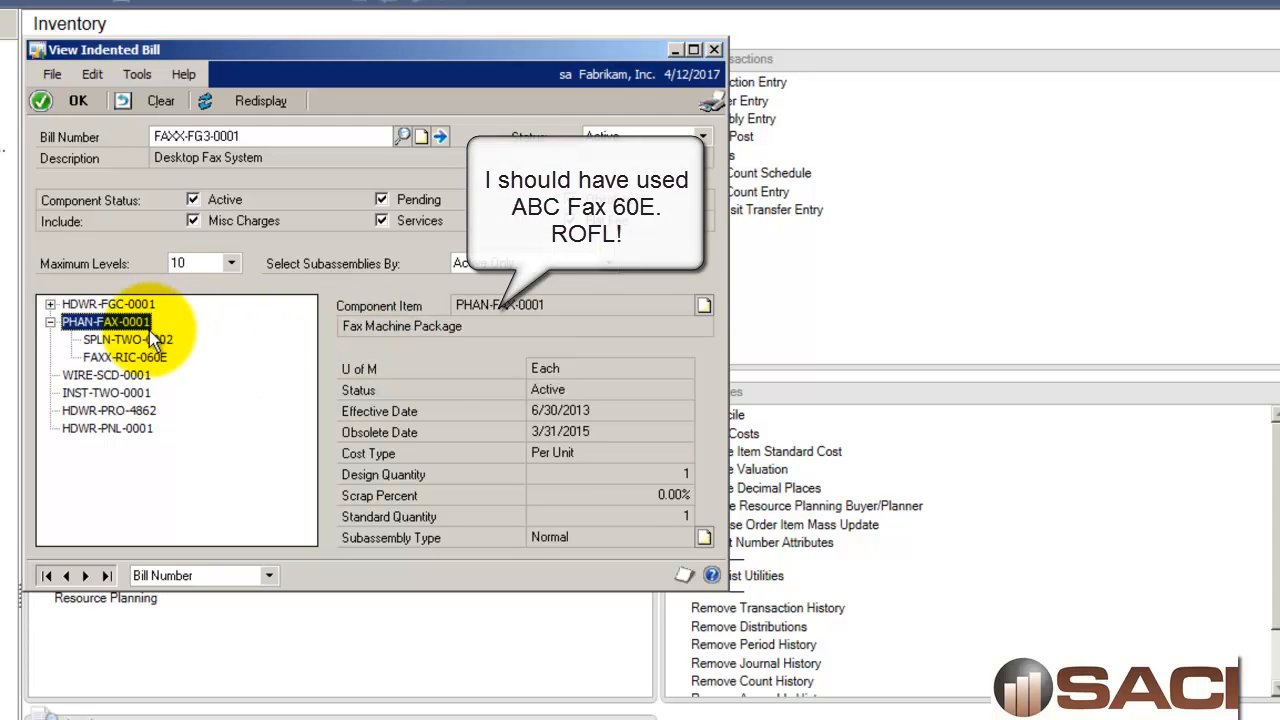
pyautogui.click(145, 340)
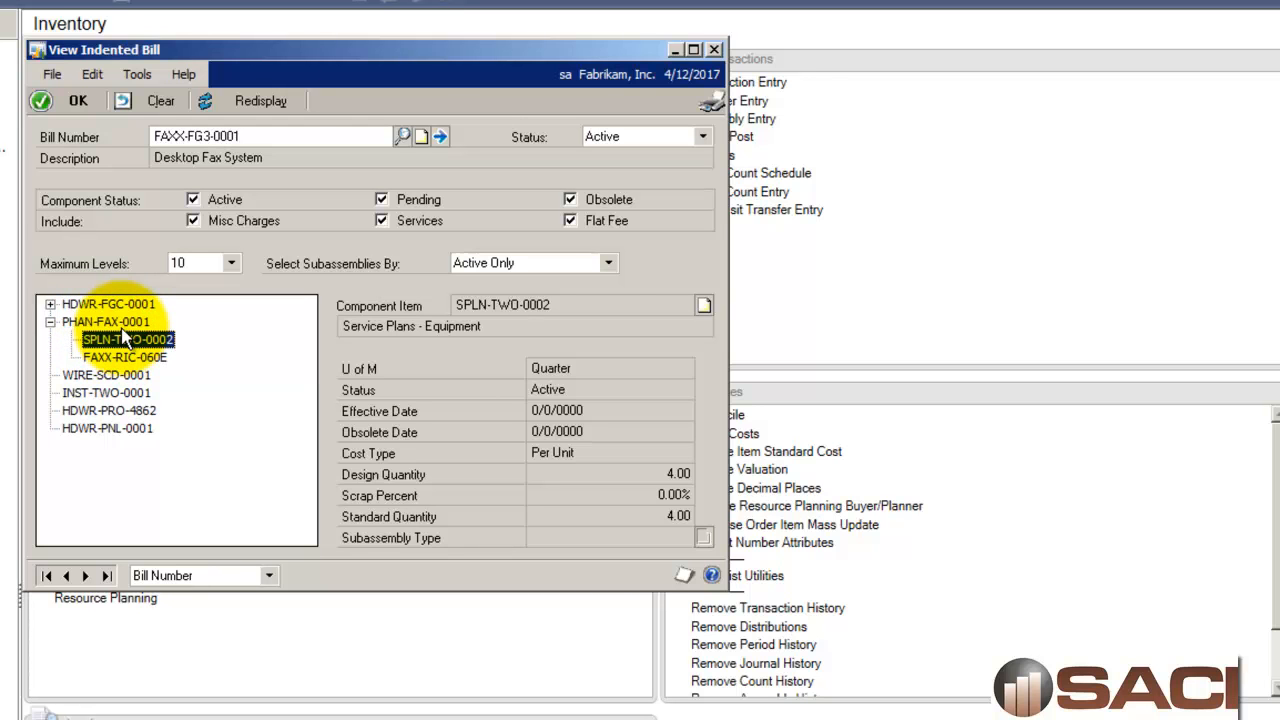
pyautogui.click(49, 321)
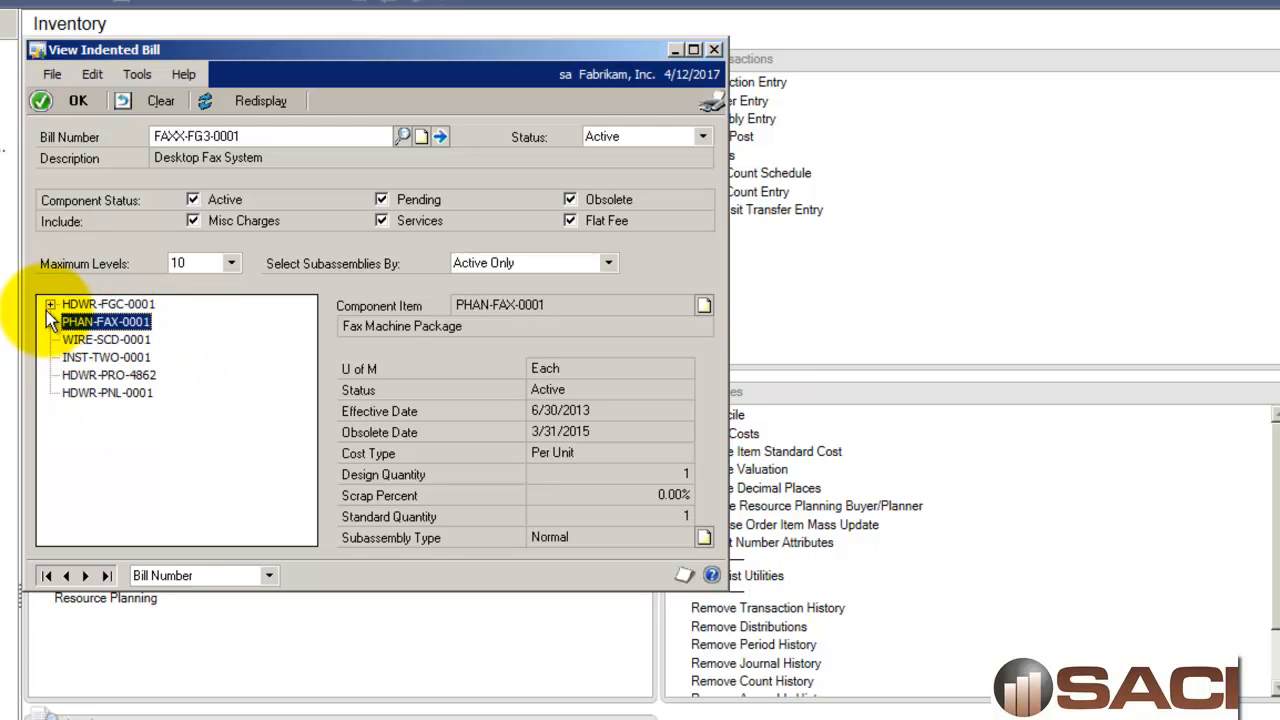
# Step: Expand the HDWR-FGC-0001 subassembly, examine its RMTL-CAP-10MF and TRAN-STR-N394 components, and close the bill of materials
pyautogui.click(49, 303)
pyautogui.click(80, 303)
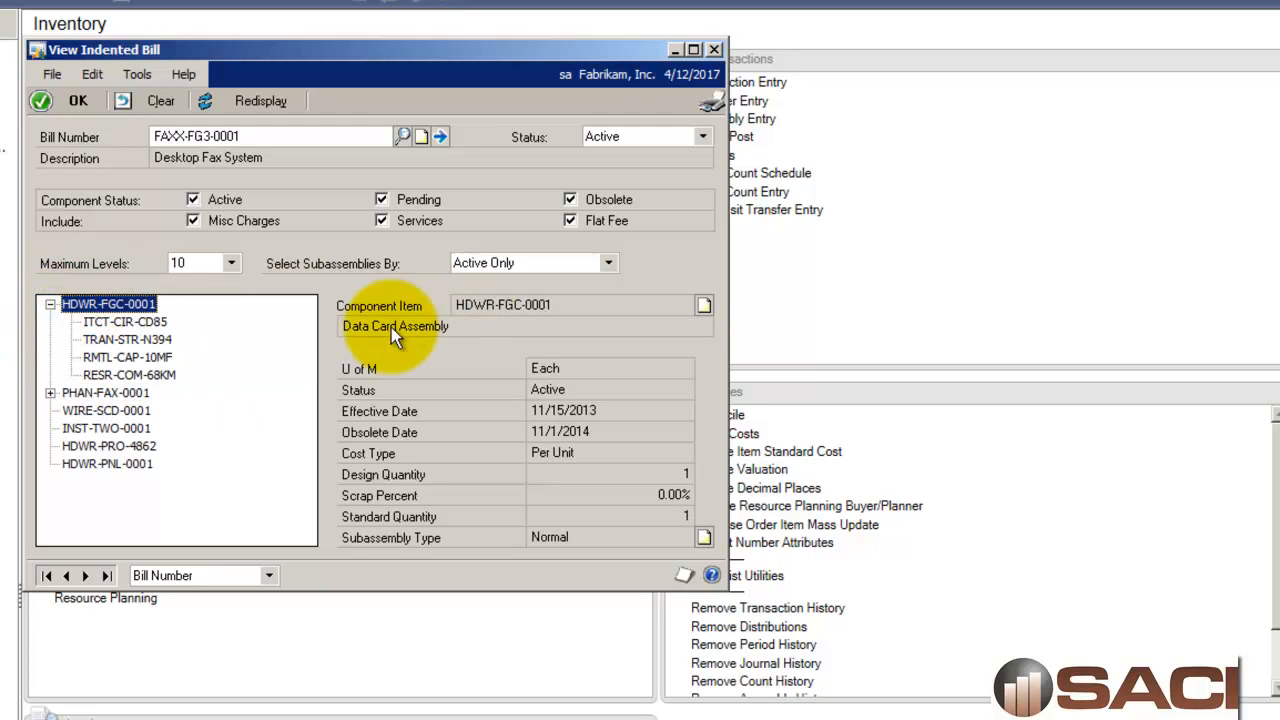
pyautogui.click(147, 358)
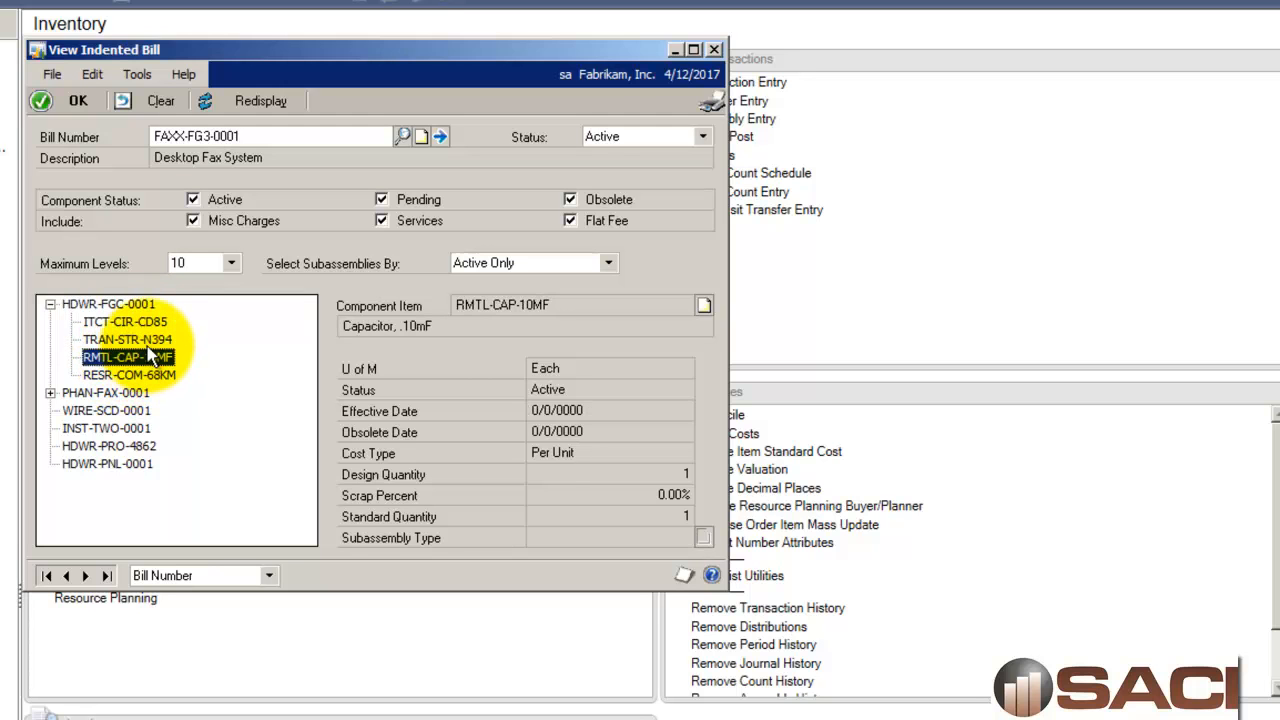
pyautogui.click(148, 341)
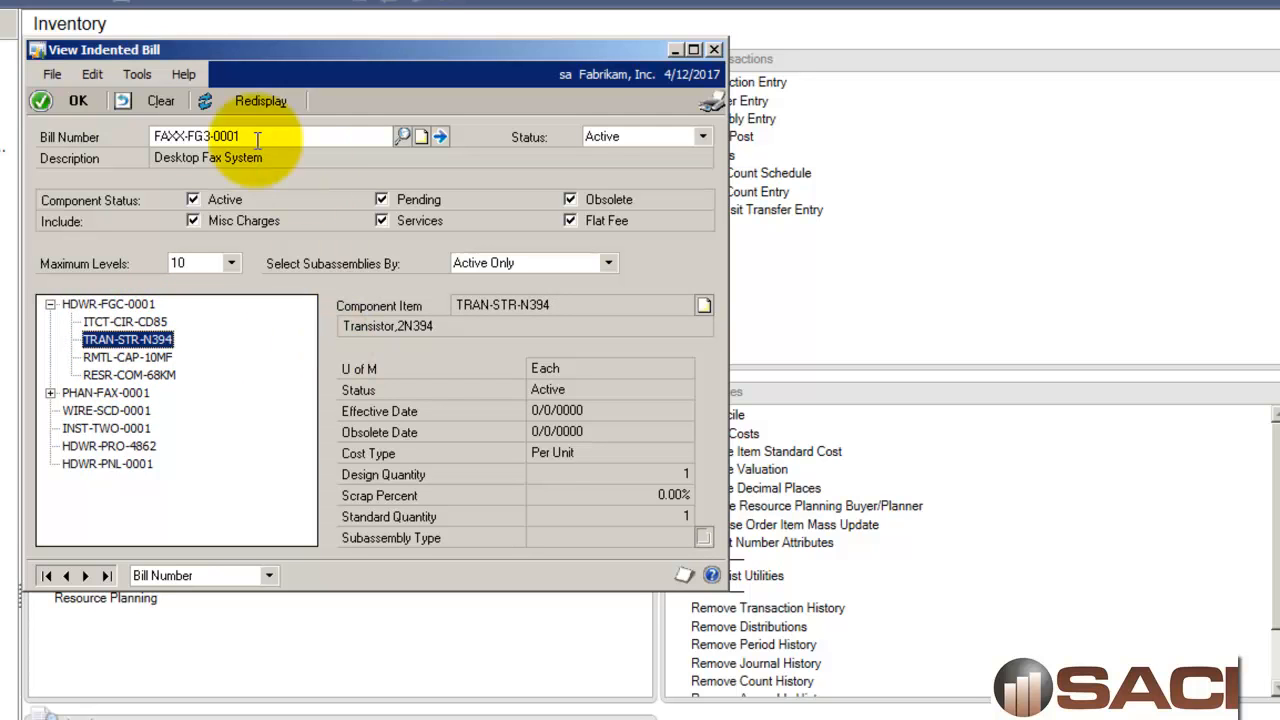
pyautogui.click(76, 103)
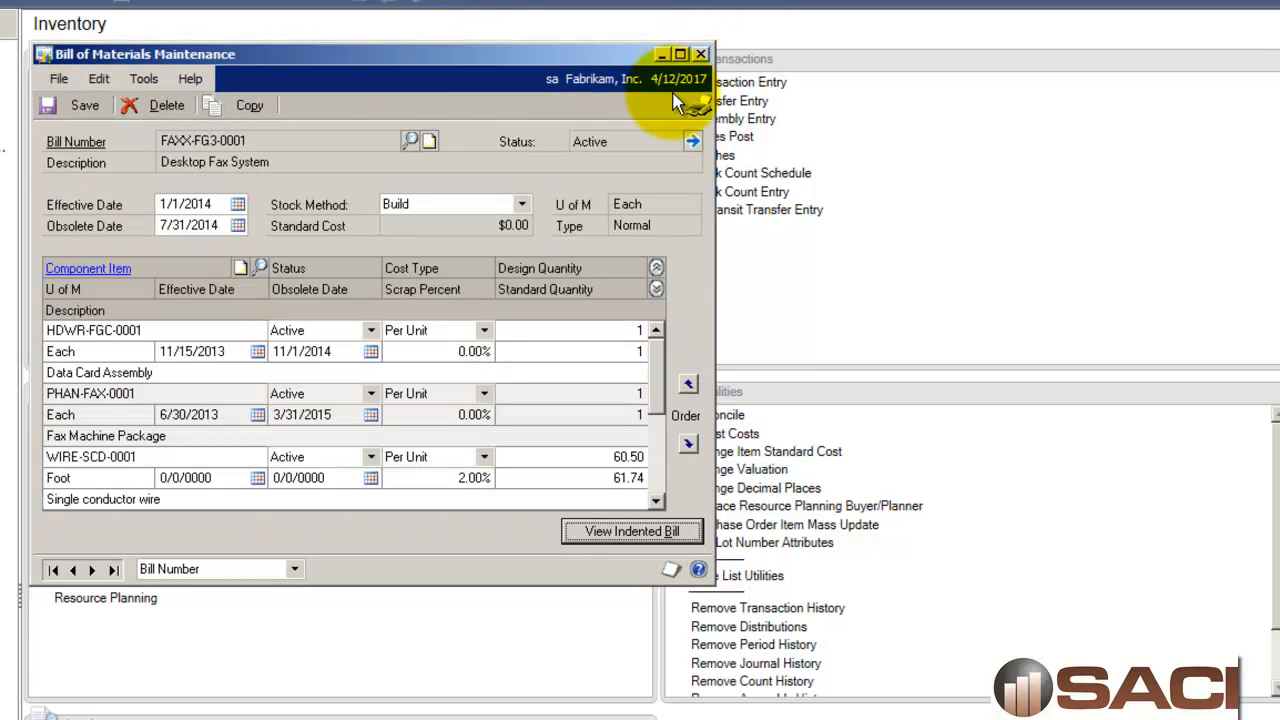
pyautogui.click(701, 54)
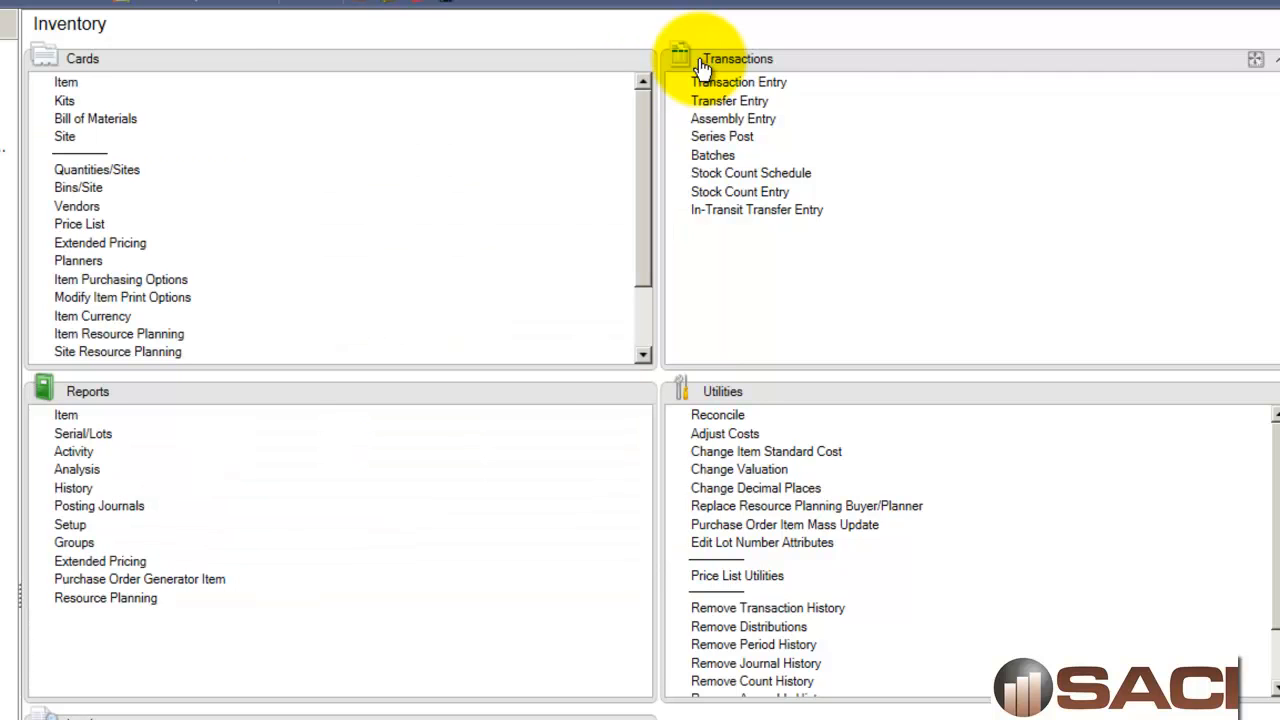
# Step: Review the item maintenance options of FAXX-FG3-0001, including its kit and finished good indicators, and close the item record
pyautogui.click(62, 83)
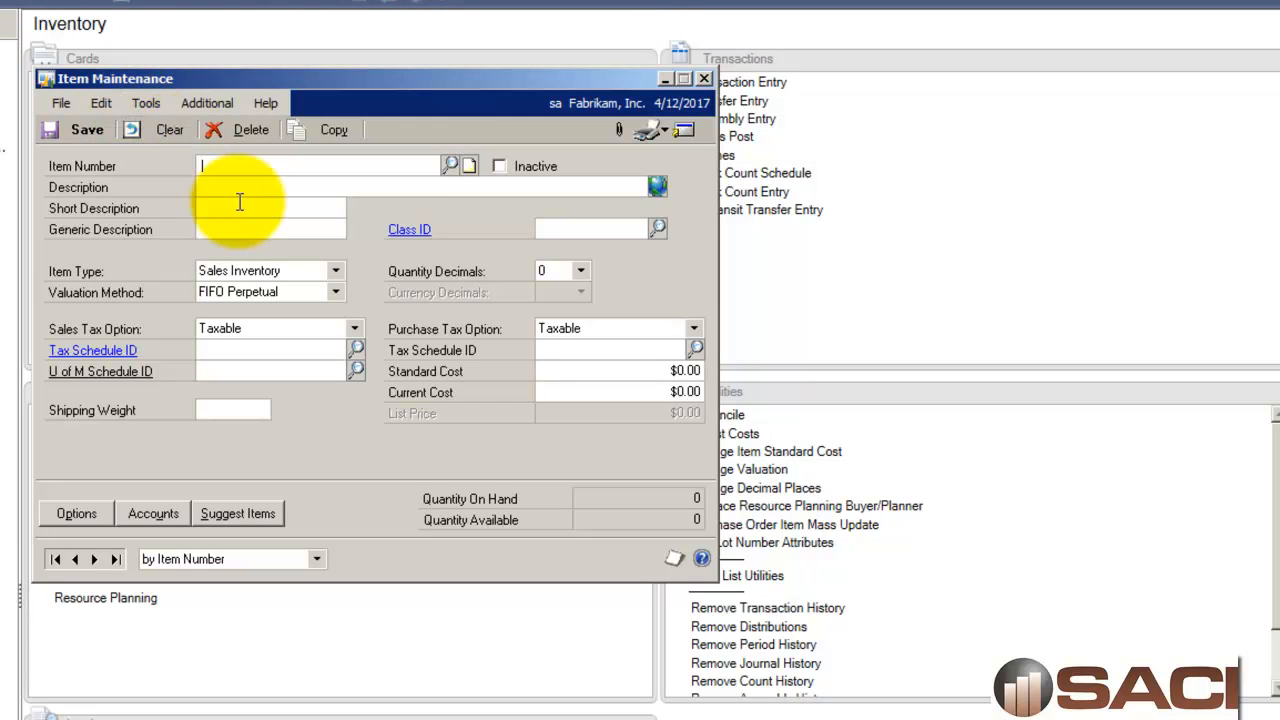
pyautogui.write('FA')
pyautogui.click(329, 186)
pyautogui.press('Tab')
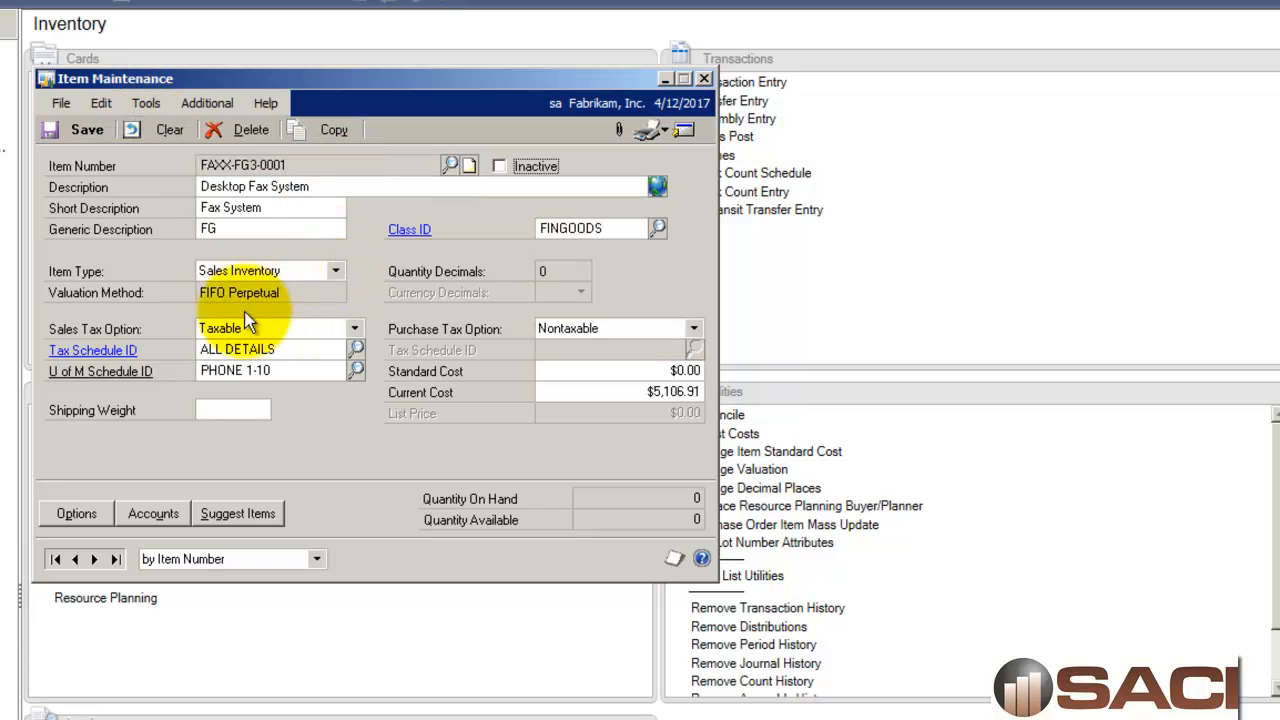
pyautogui.click(93, 515)
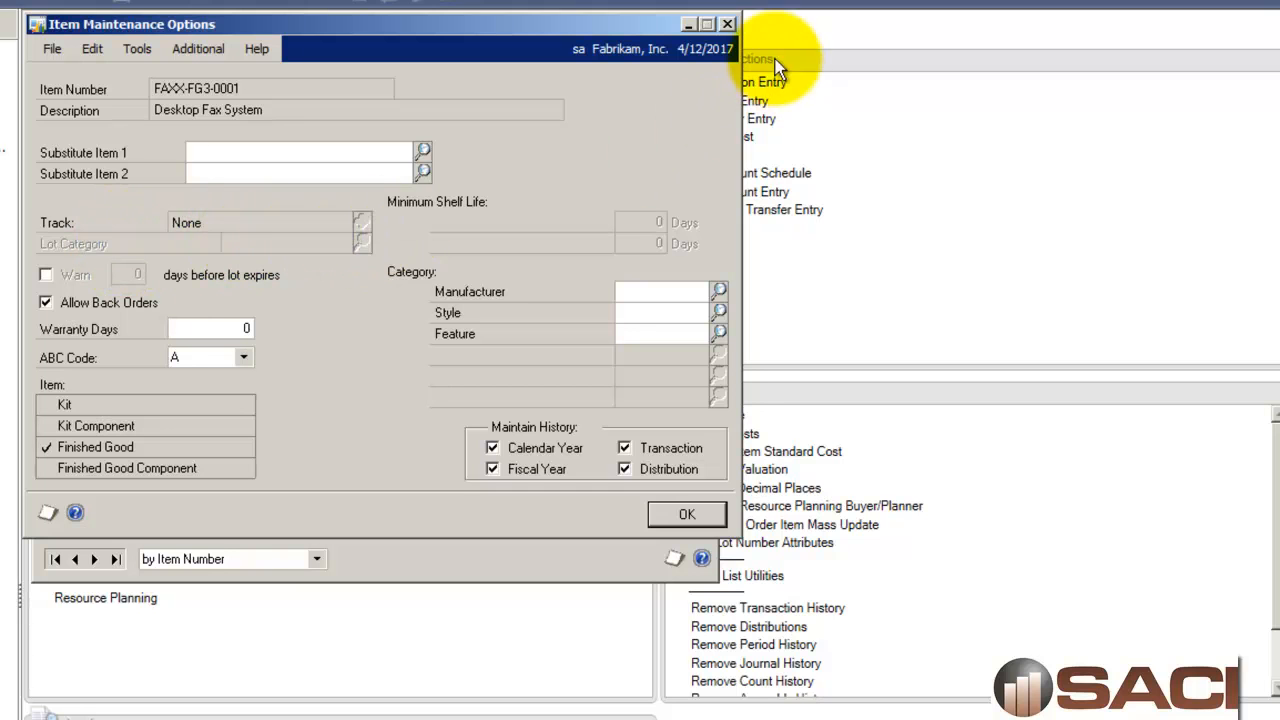
pyautogui.click(728, 24)
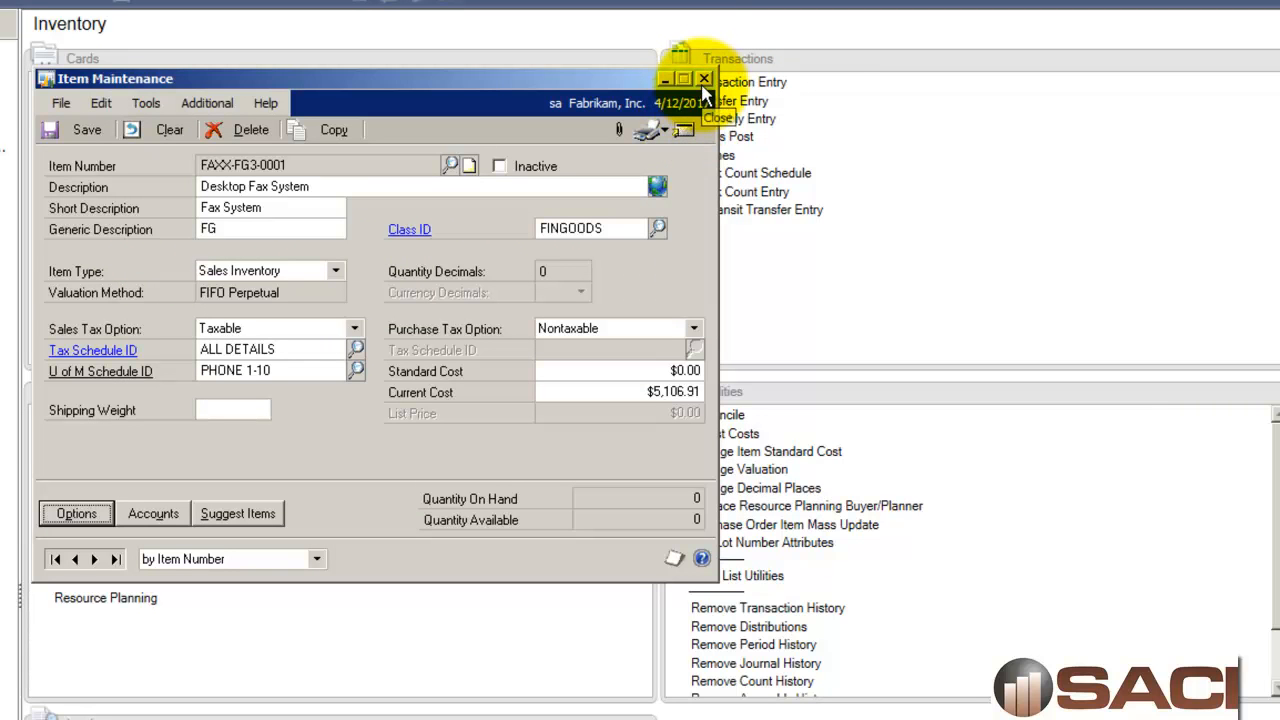
pyautogui.click(705, 80)
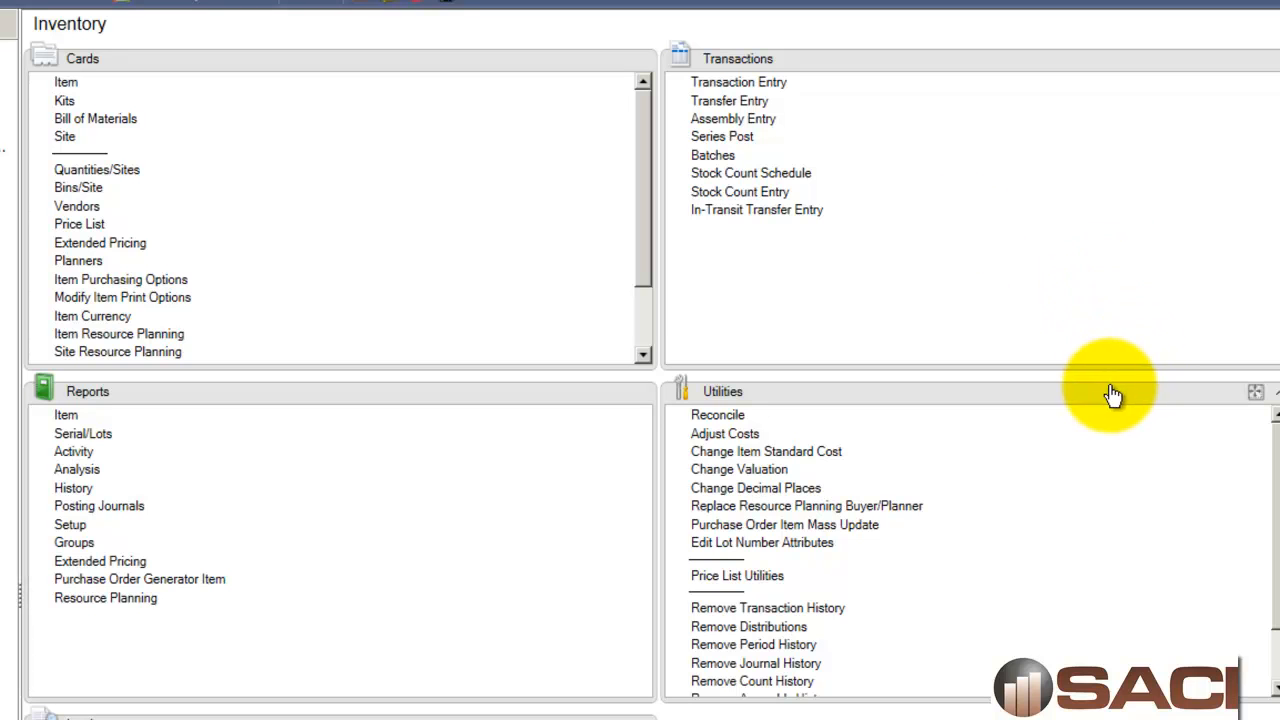
# Step: Open the existing assembly document ending in 12 for FAXX-FG3-0001 in Assembly Entry
pyautogui.click(736, 121)
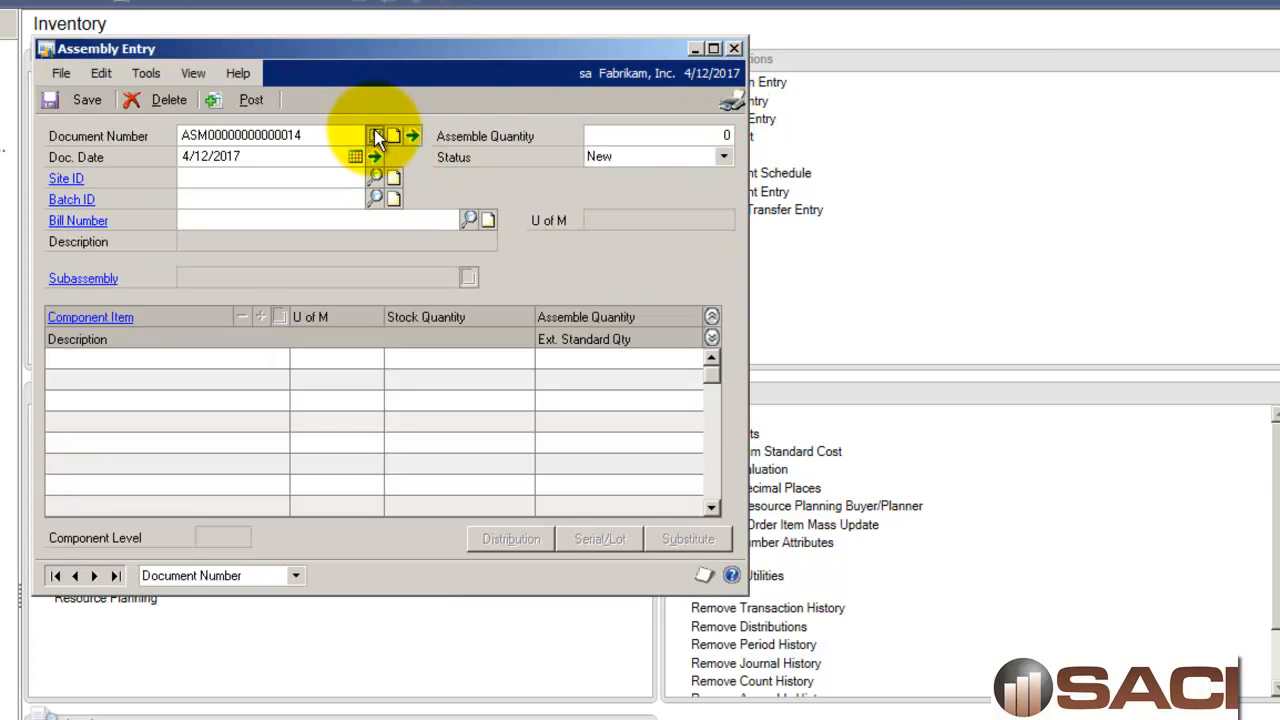
pyautogui.click(374, 135)
pyautogui.click(628, 503)
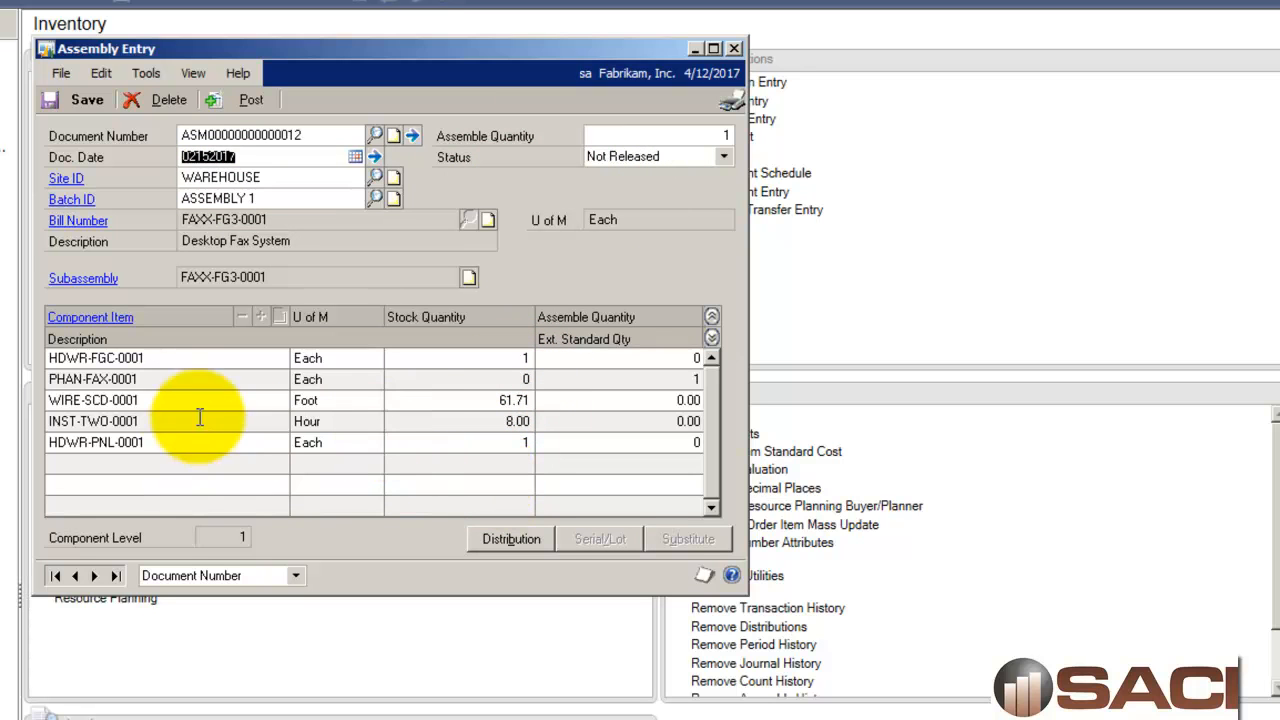
# Step: Examine the HDWR-FGC-0001 and PHAN-FAX-0001 component lines of the assembly
pyautogui.click(139, 362)
pyautogui.click(139, 380)
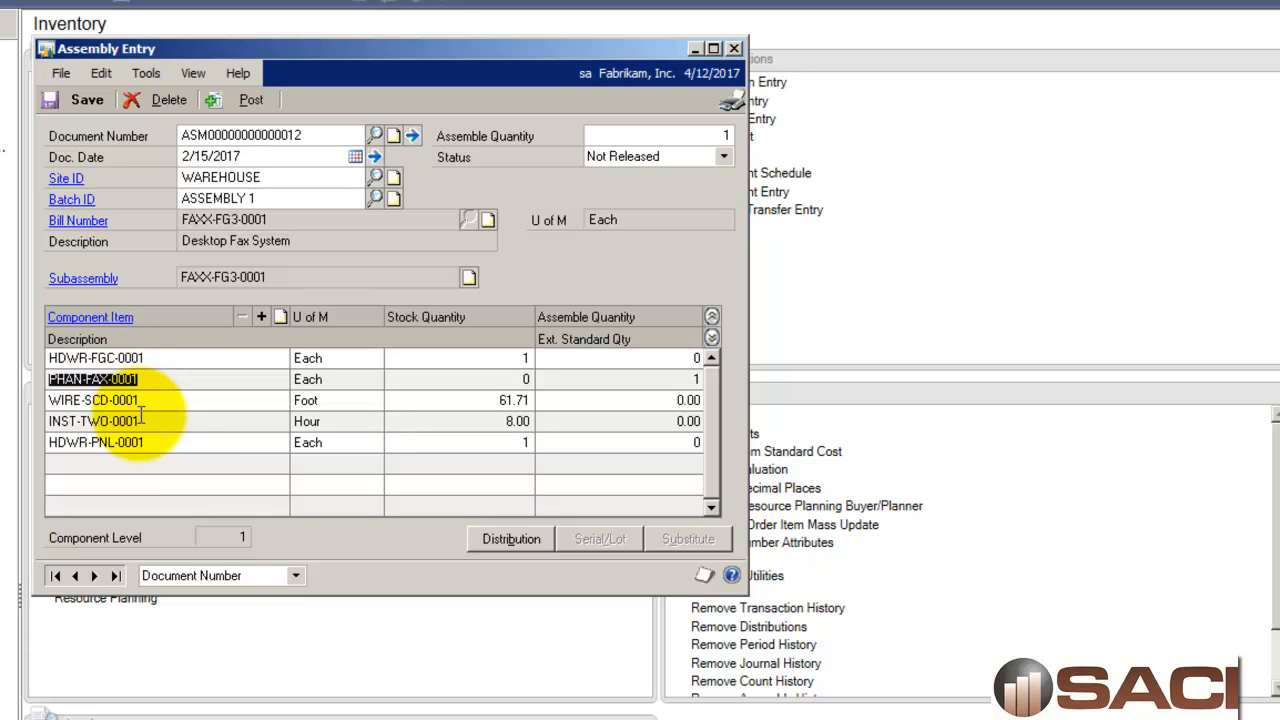
pyautogui.click(110, 358)
pyautogui.click(146, 381)
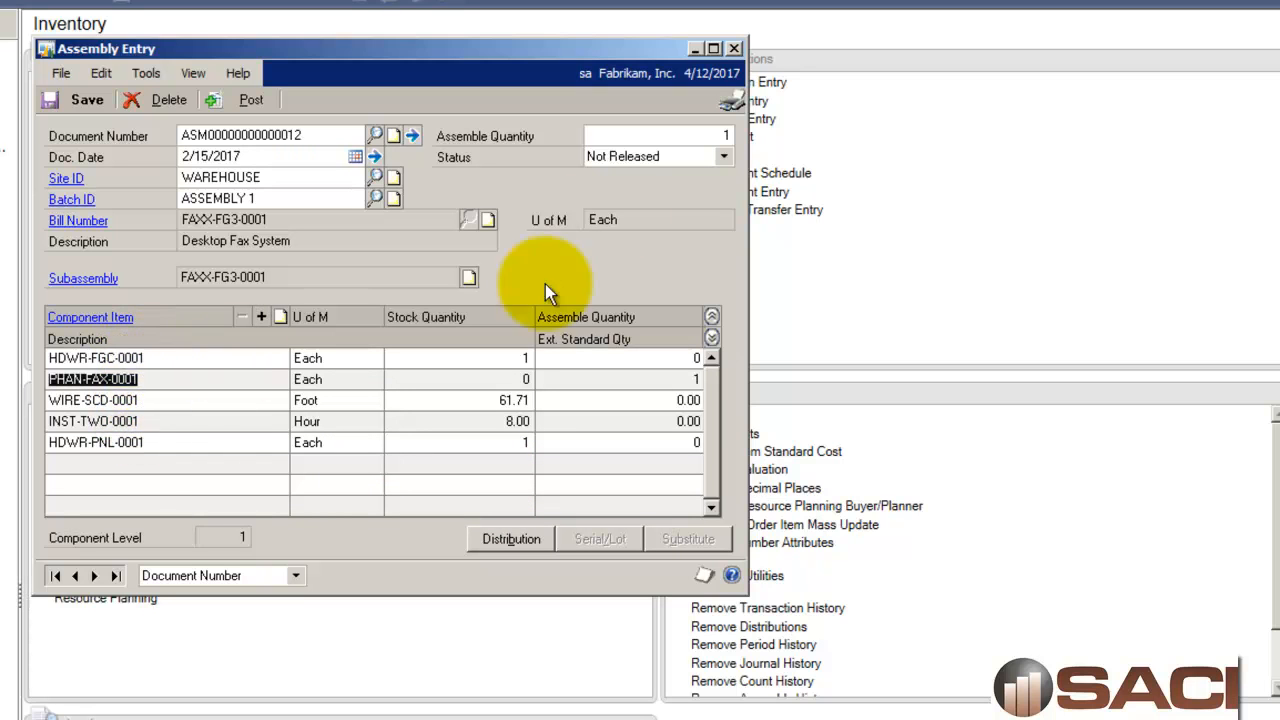
# Step: Set the assembly's assemble quantity to 2 and recalculate the component quantities
pyautogui.click(678, 130)
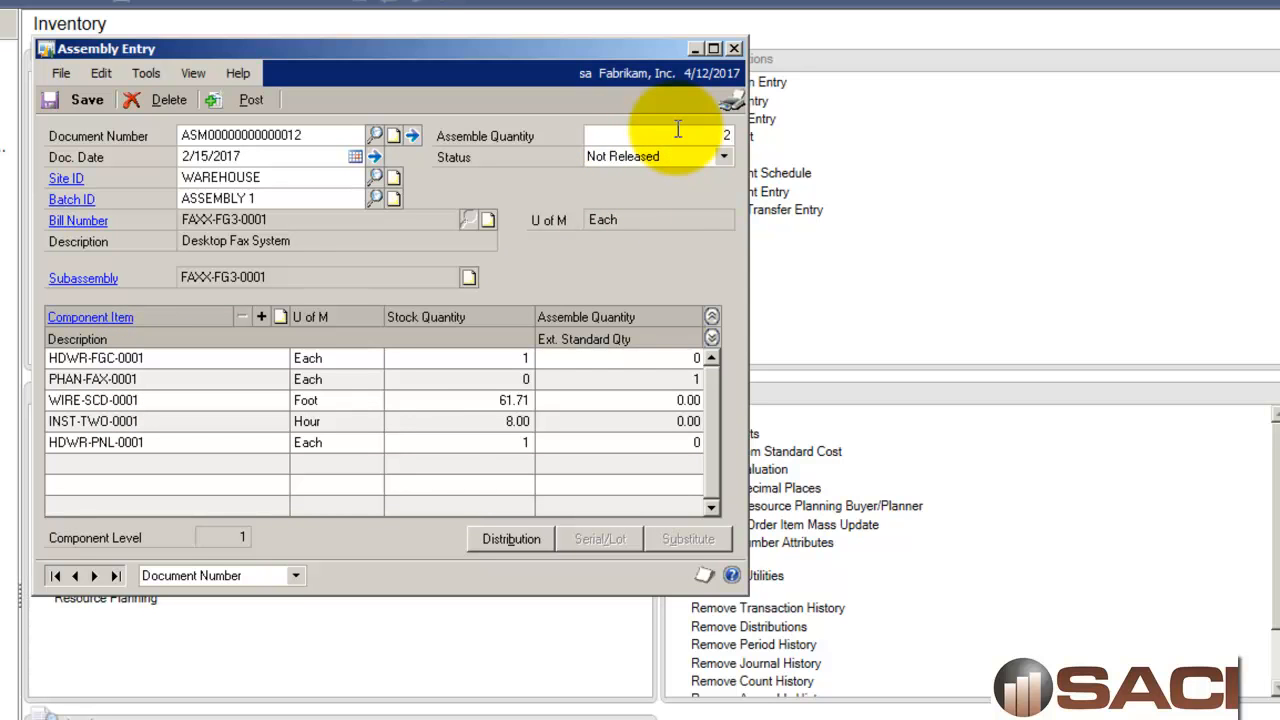
pyautogui.write('2')
pyautogui.press('Tab')
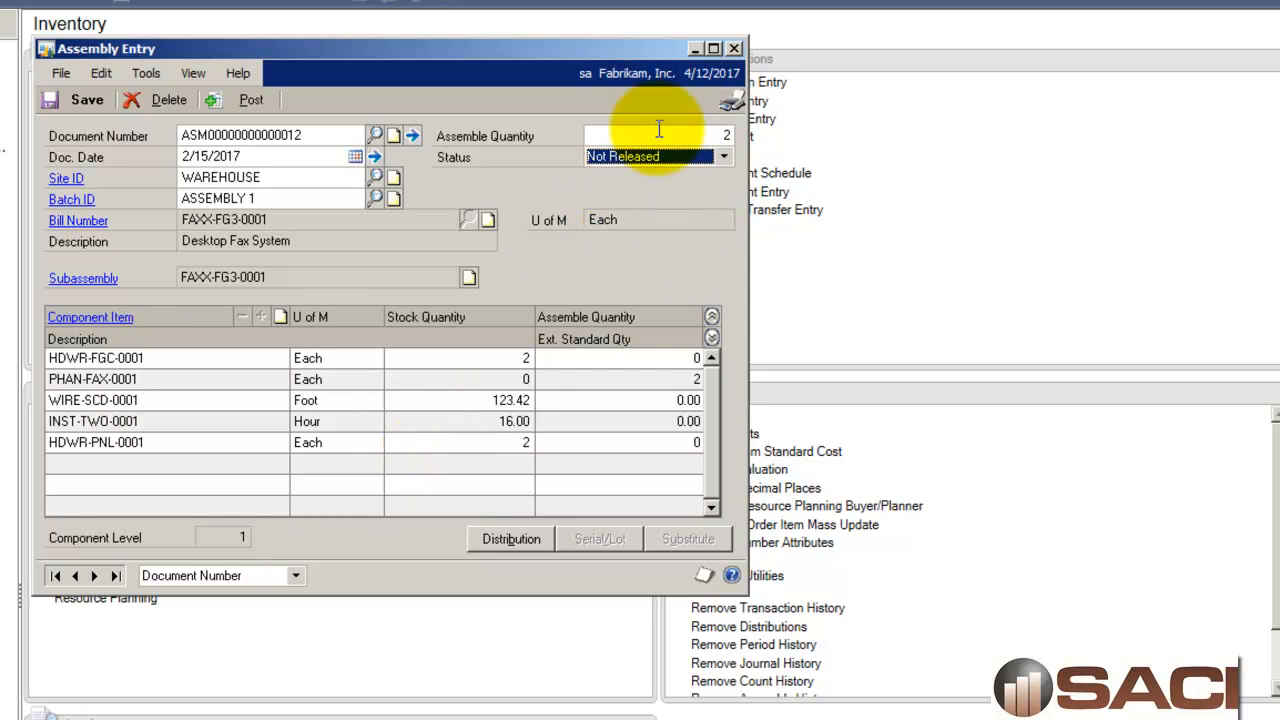
# Step: Set the assembly's assemble quantity back to 1 and recalculate the component quantities
pyautogui.click(671, 136)
pyautogui.write('1')
pyautogui.press('Tab')
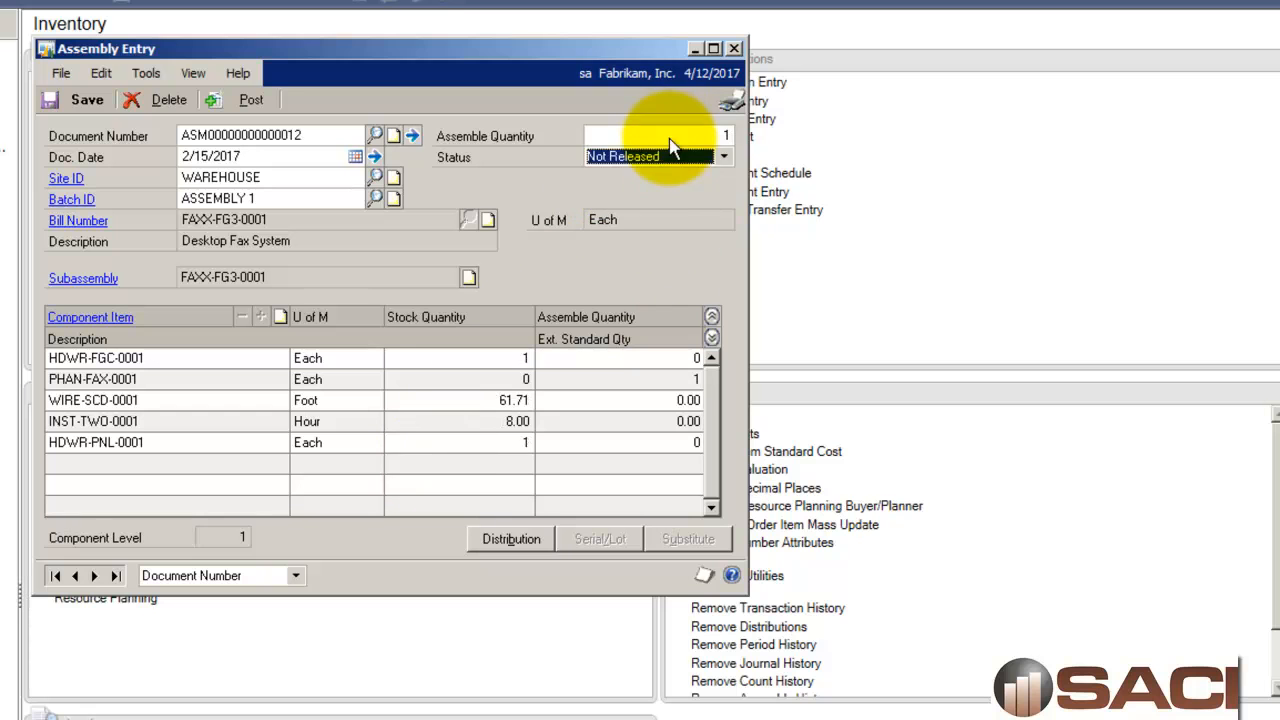
# Step: Release the assembly and assign 61.71 feet of lot 12055 to component WIRE-SCD-0001, accepting the quantity override
pyautogui.click(672, 162)
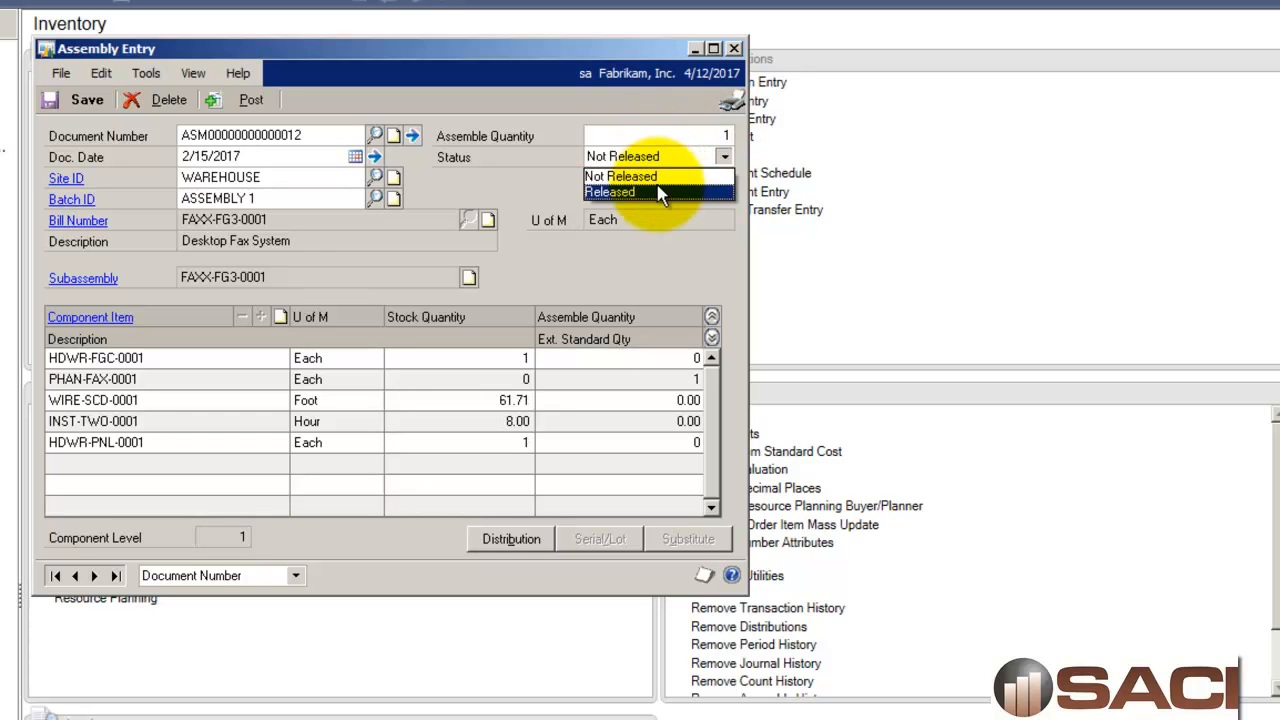
pyautogui.click(656, 192)
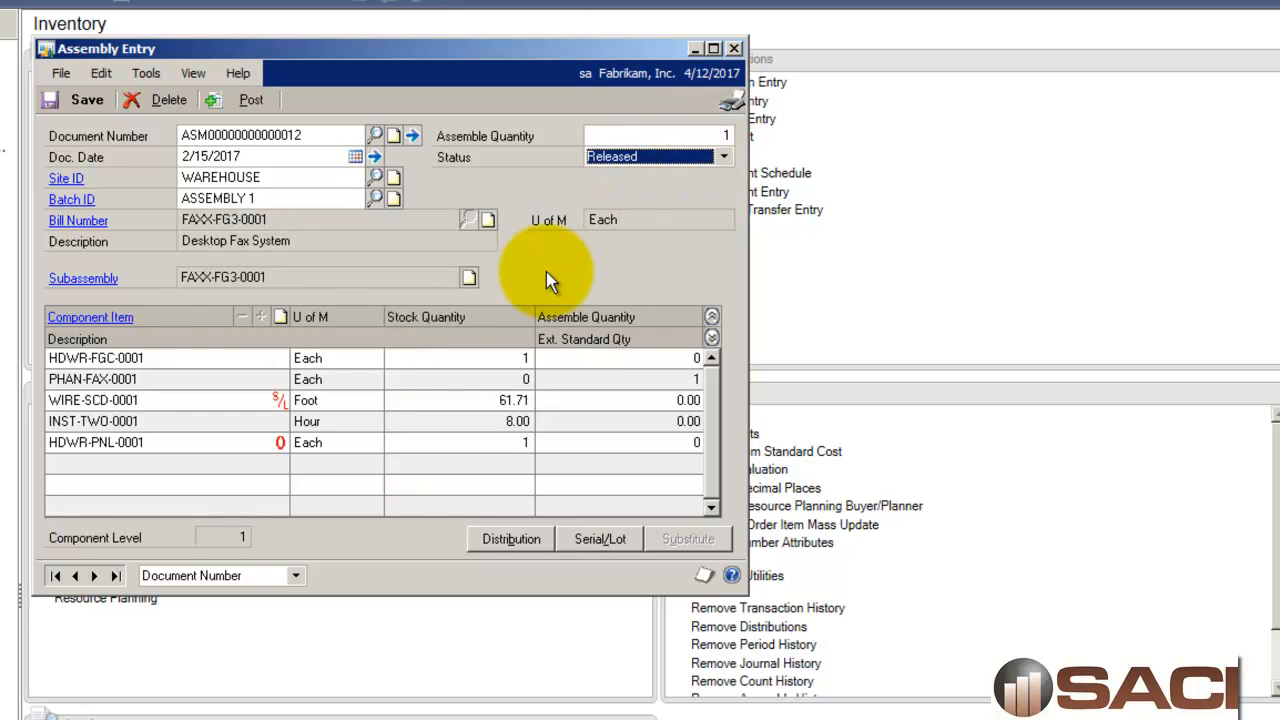
pyautogui.click(245, 401)
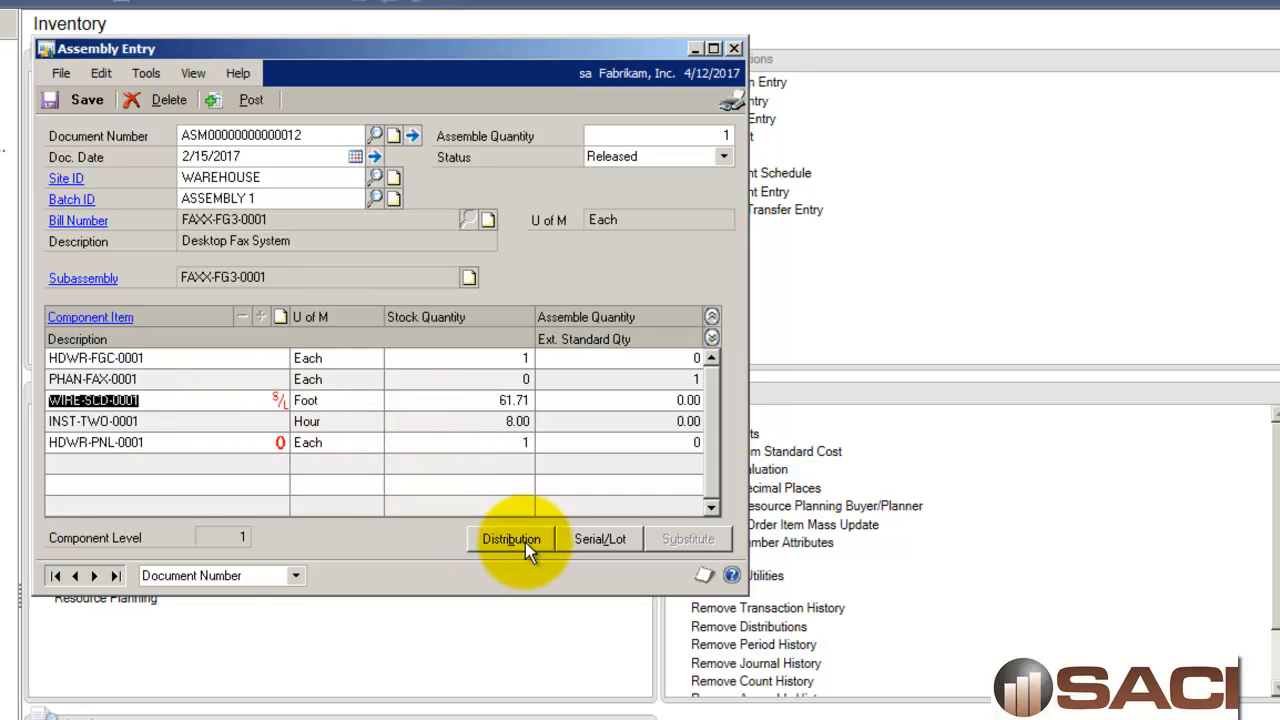
pyautogui.click(598, 539)
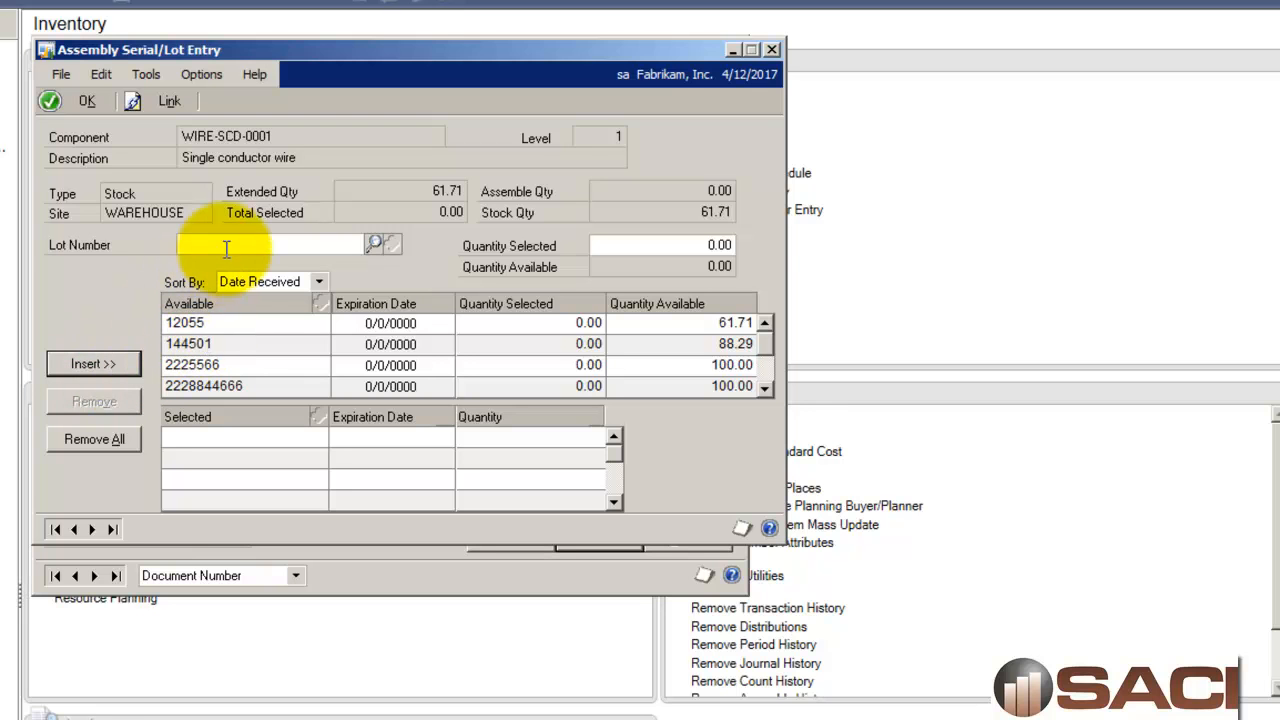
pyautogui.click(374, 243)
pyautogui.click(827, 479)
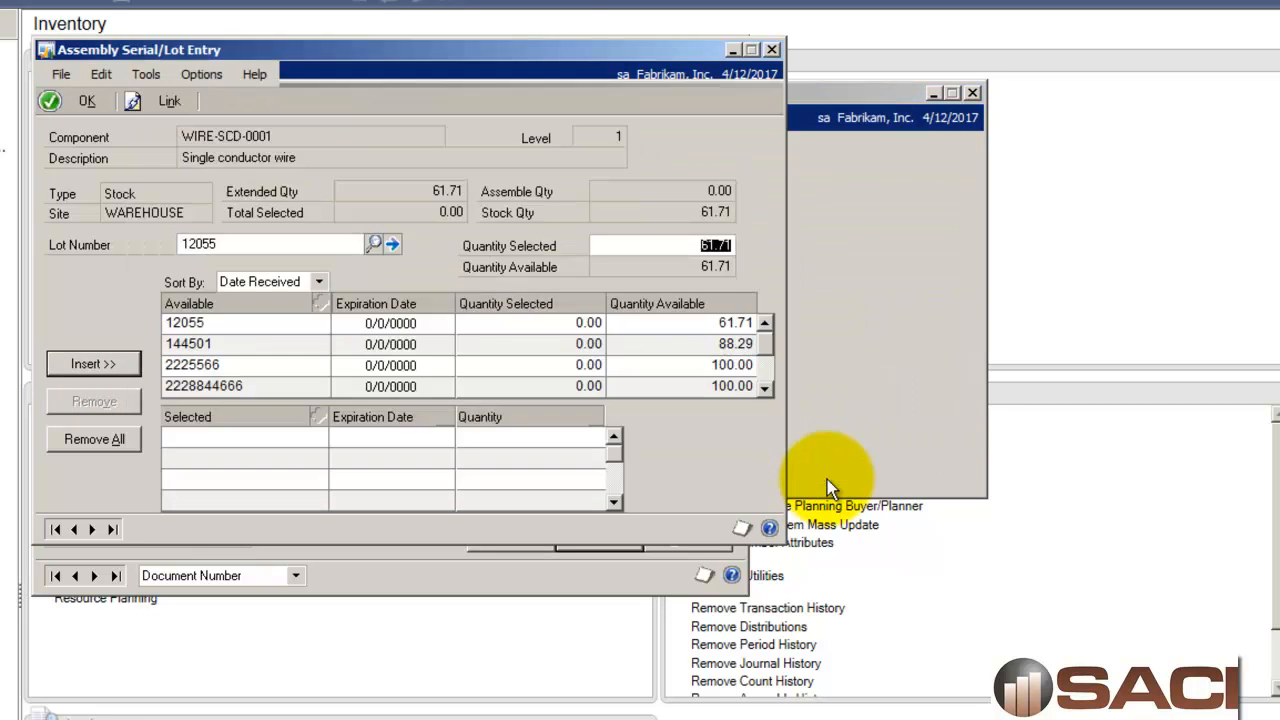
pyautogui.click(90, 368)
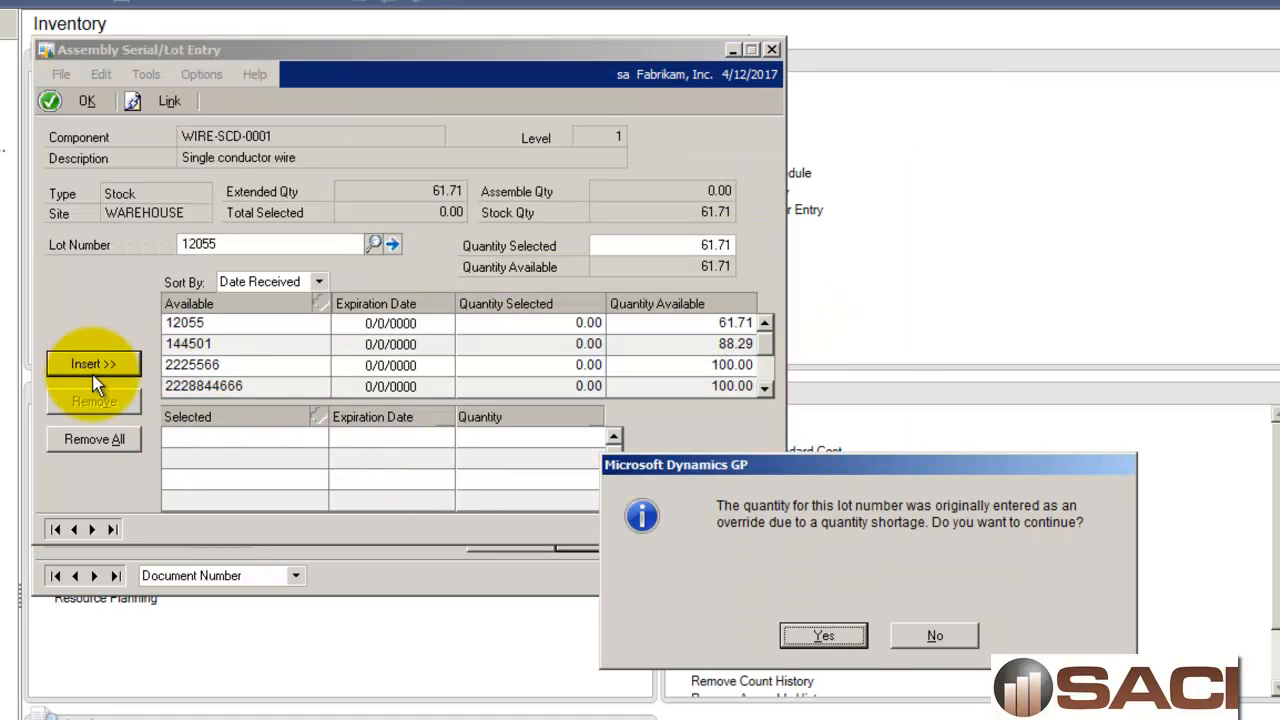
pyautogui.click(824, 636)
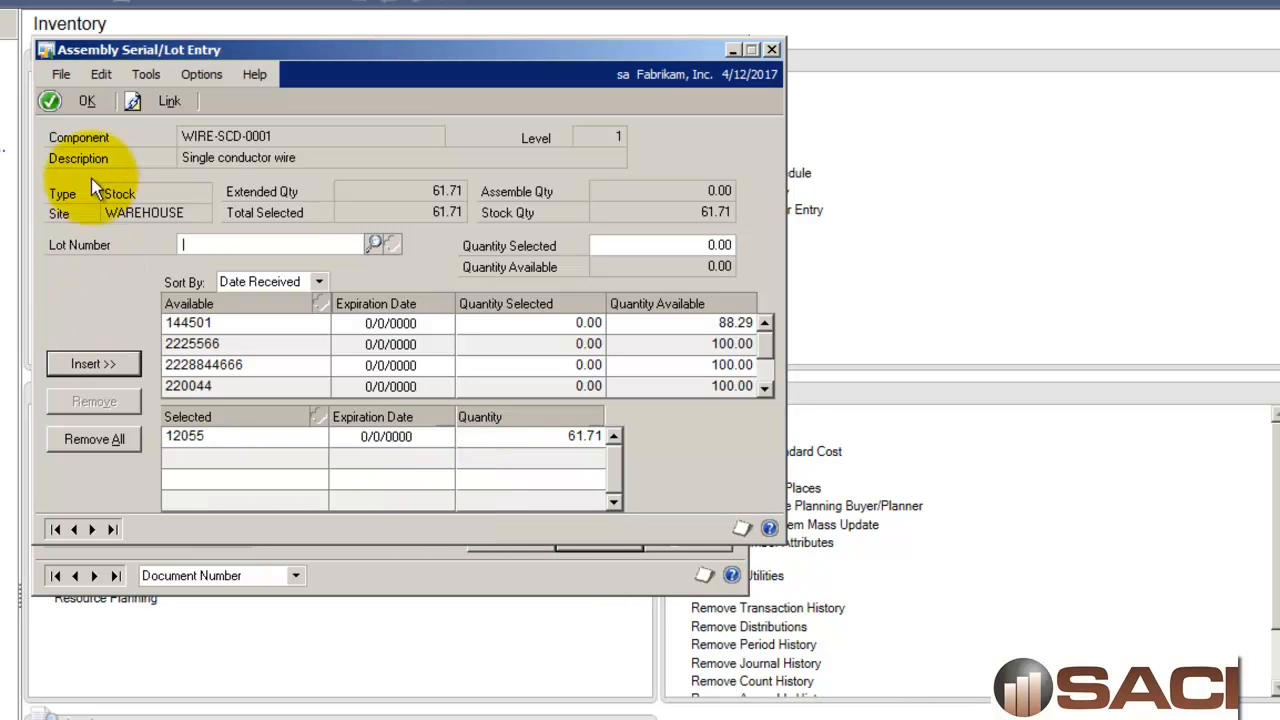
pyautogui.click(87, 100)
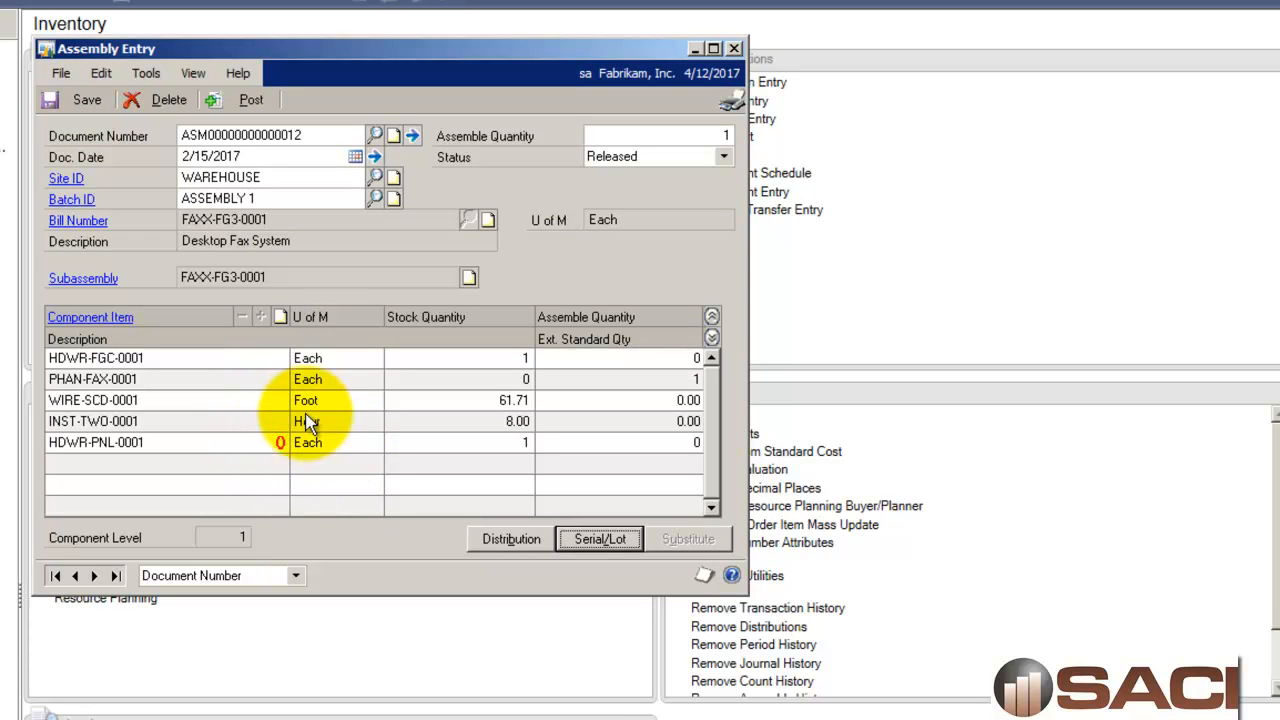
# Step: Examine the item maintenance record of component HDWR-PNL-0001 and return to the assembly
pyautogui.click(225, 446)
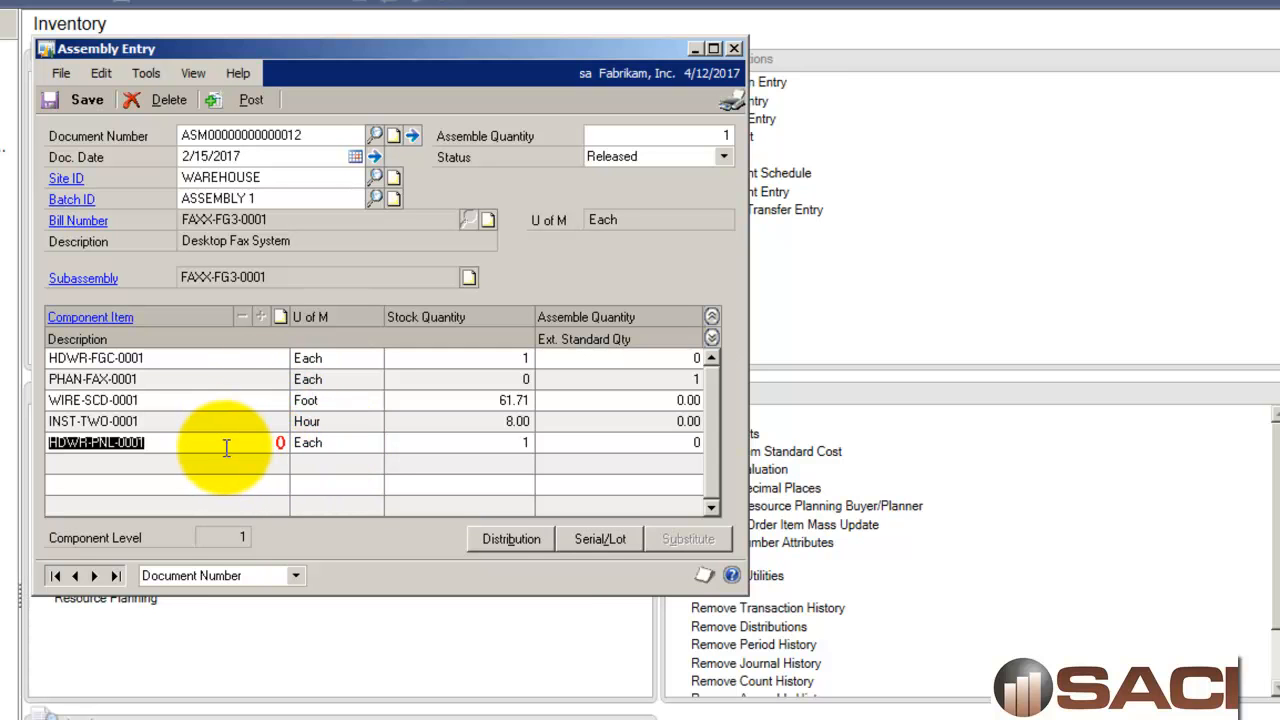
pyautogui.click(117, 319)
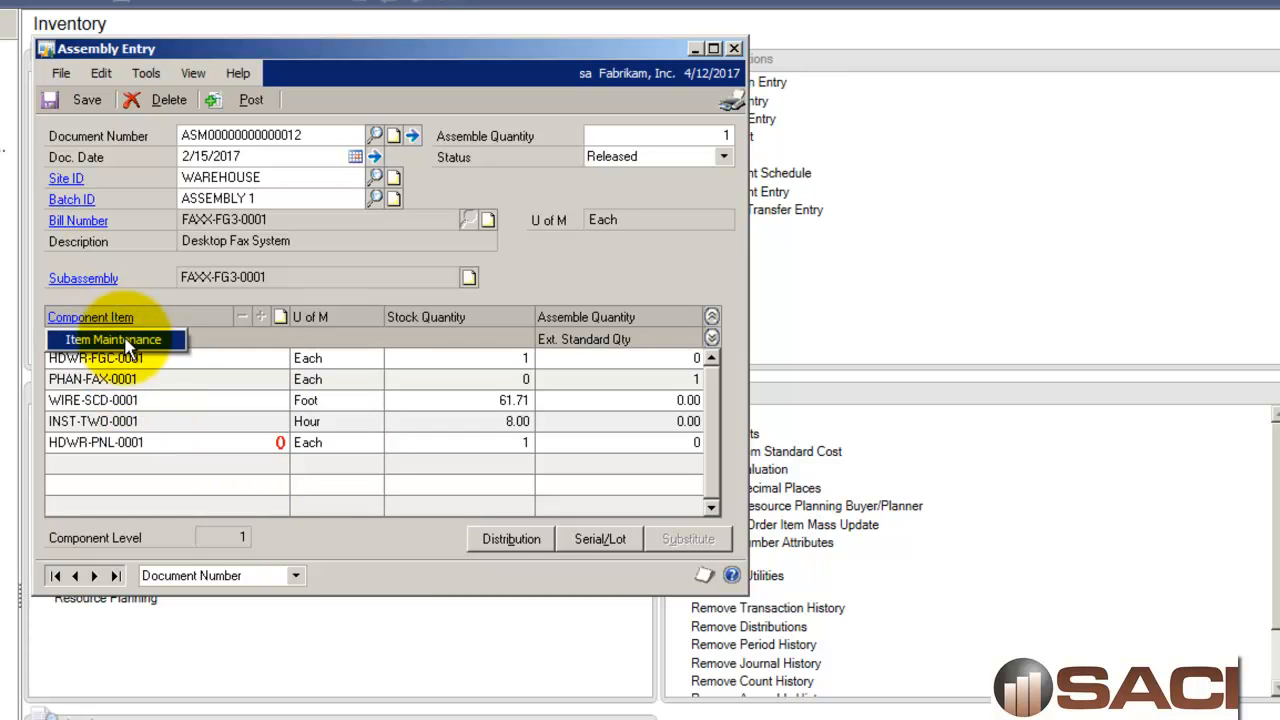
pyautogui.click(115, 339)
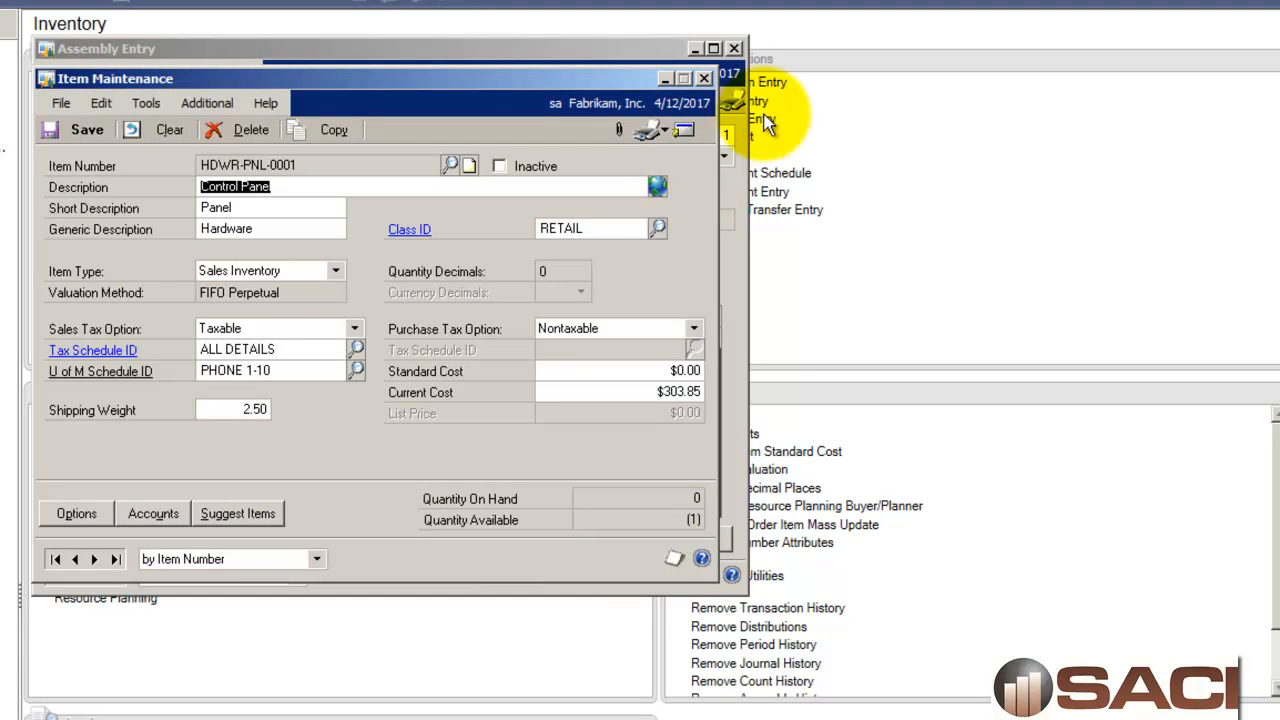
pyautogui.click(705, 79)
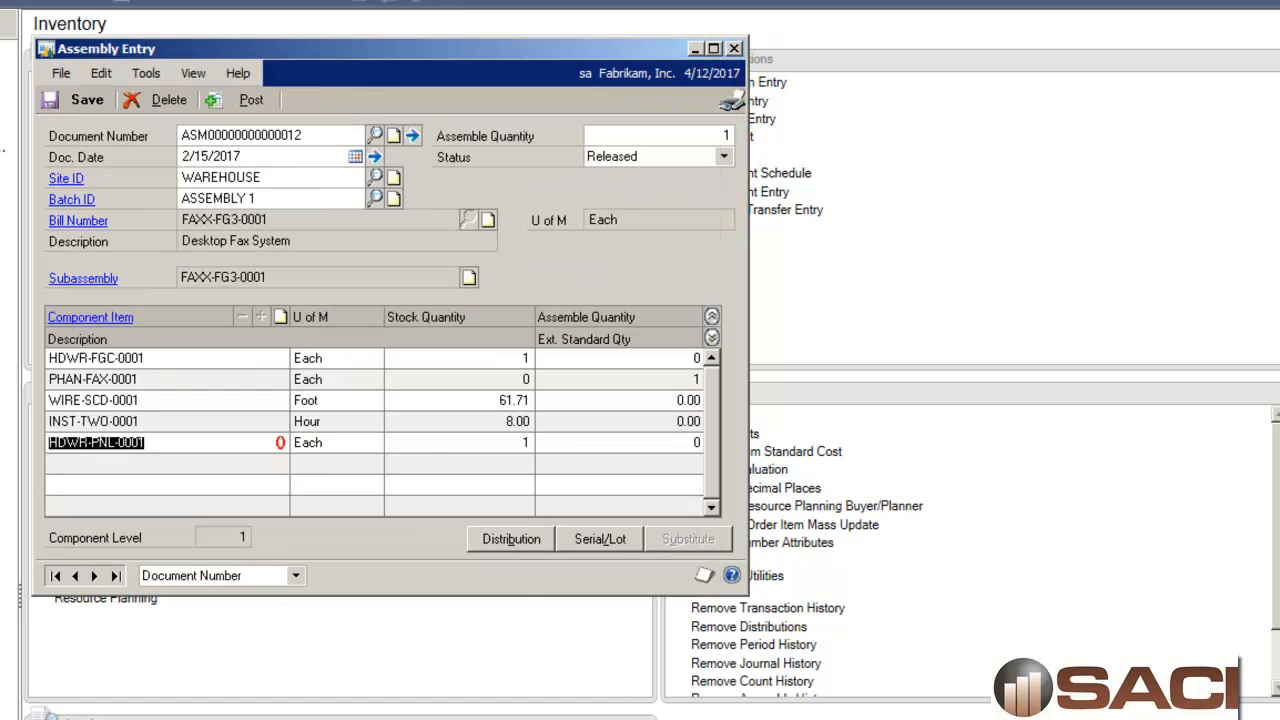
# Step: Save the assembly and post the inventory adjustment for one HDWR-PNL-0001 at site WAREHOUSE
pyautogui.click(75, 102)
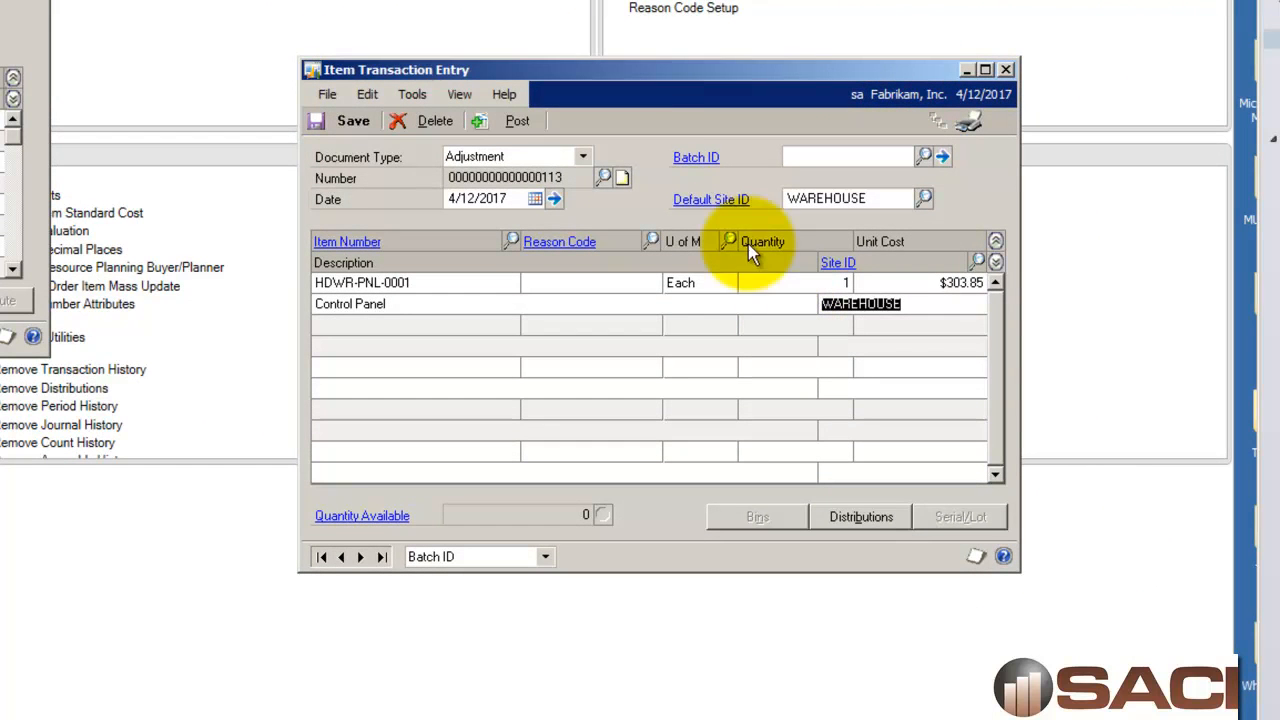
pyautogui.click(486, 121)
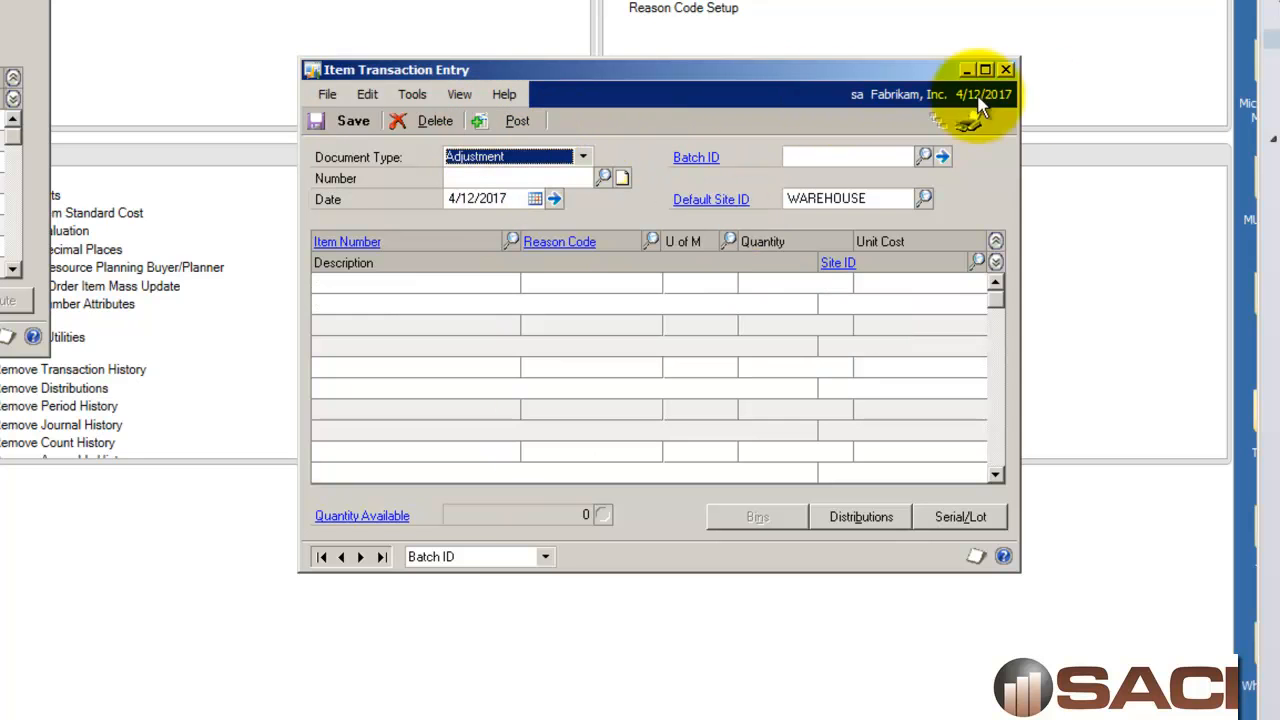
pyautogui.click(1010, 72)
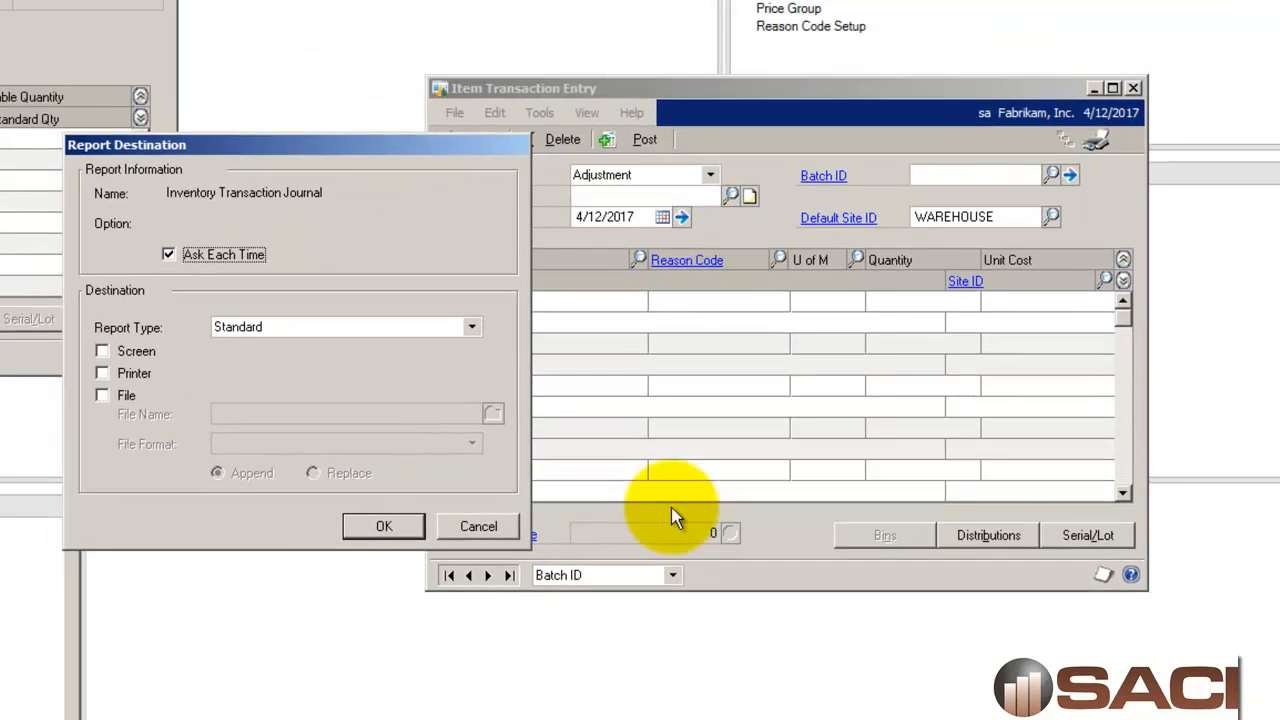
pyautogui.click(378, 510)
pyautogui.click(378, 510)
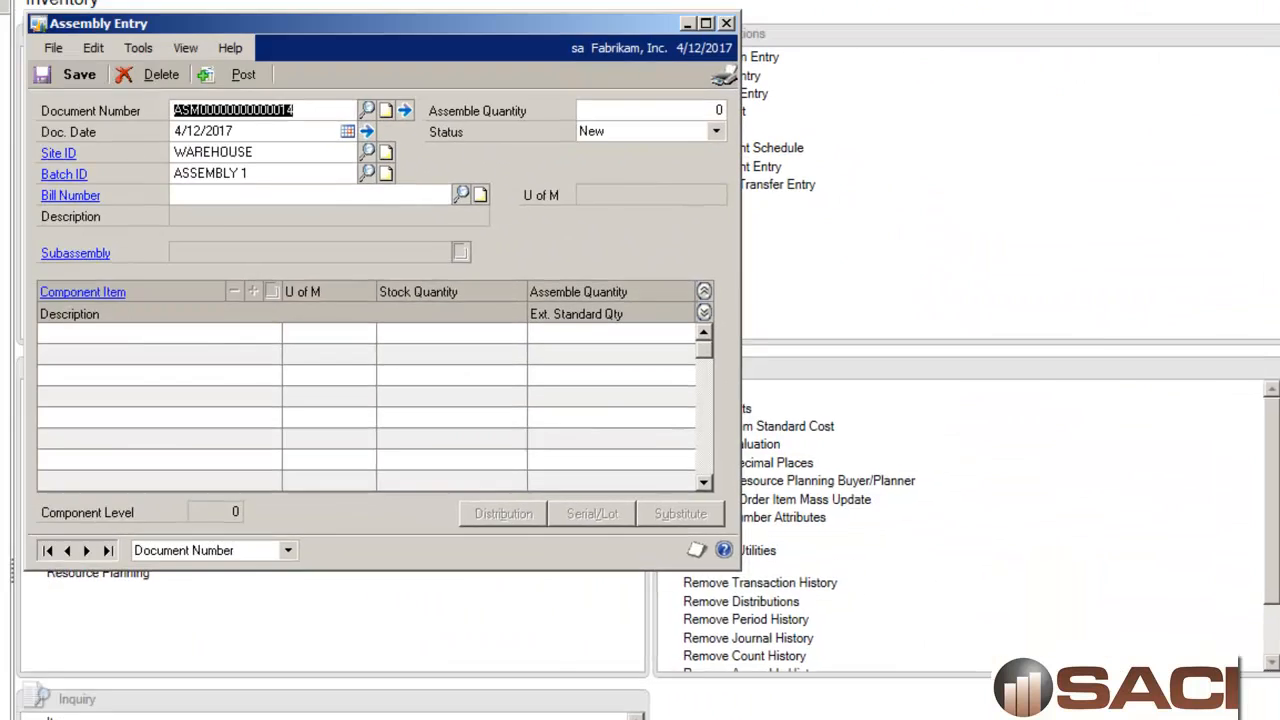
# Step: Reopen the saved FAXX-FG3-0001 assembly and switch its status to Not Released and back to Released to recheck component availability
pyautogui.click(432, 144)
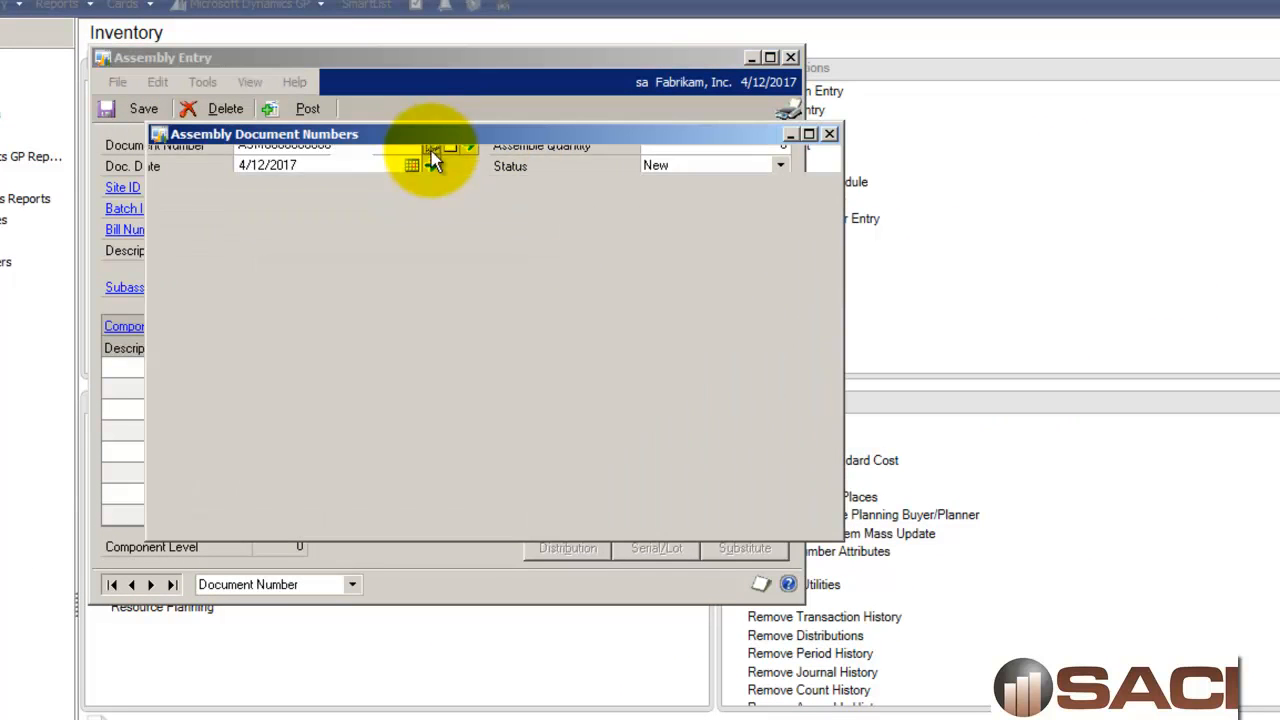
pyautogui.click(706, 513)
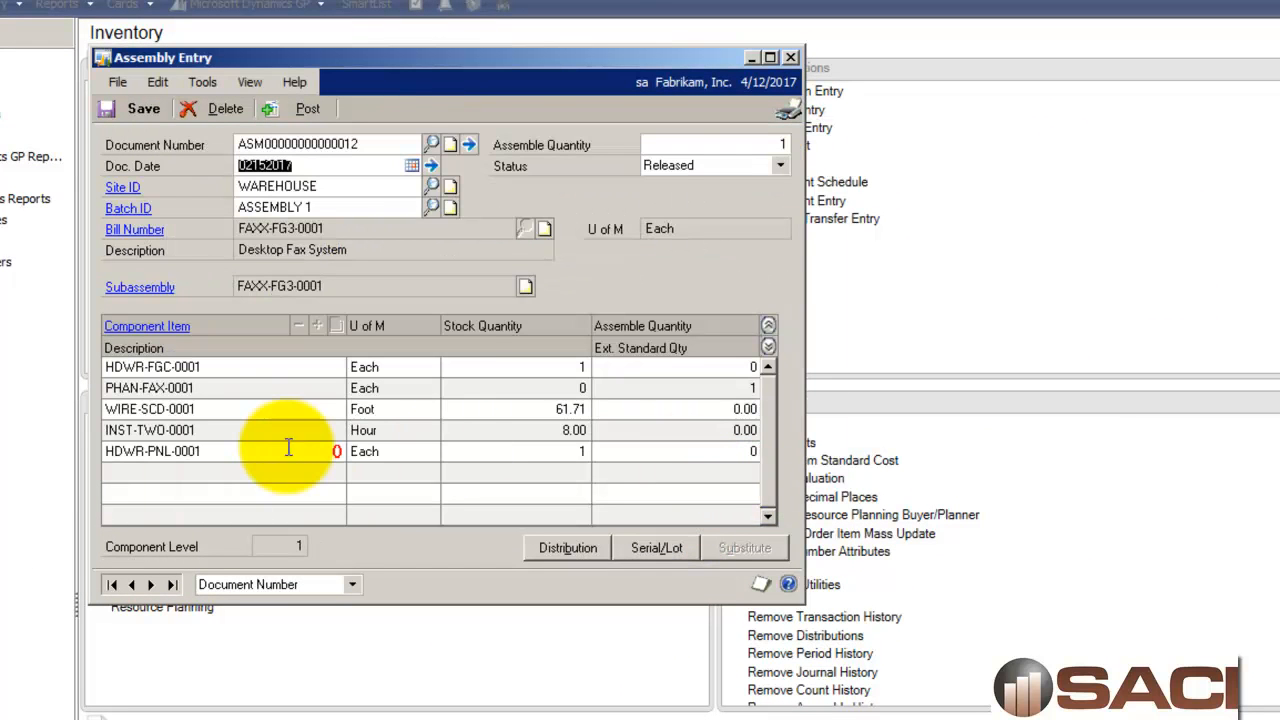
pyautogui.click(678, 163)
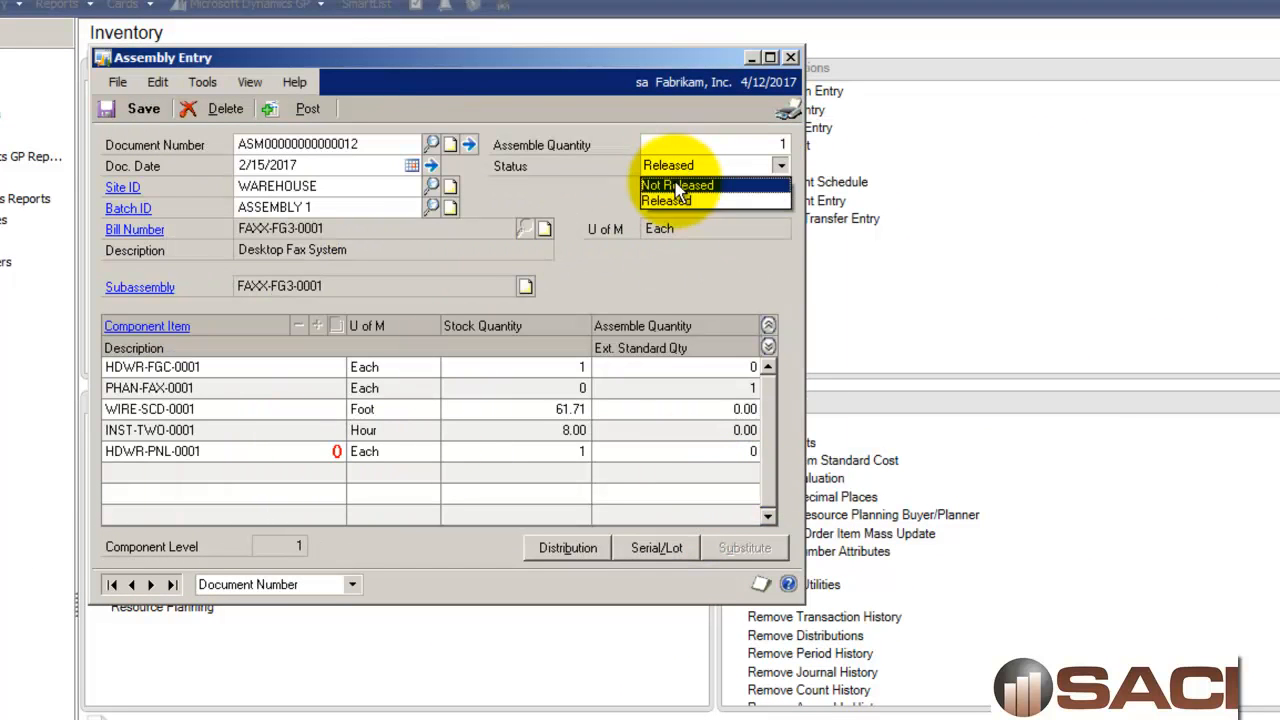
pyautogui.click(674, 182)
pyautogui.click(678, 165)
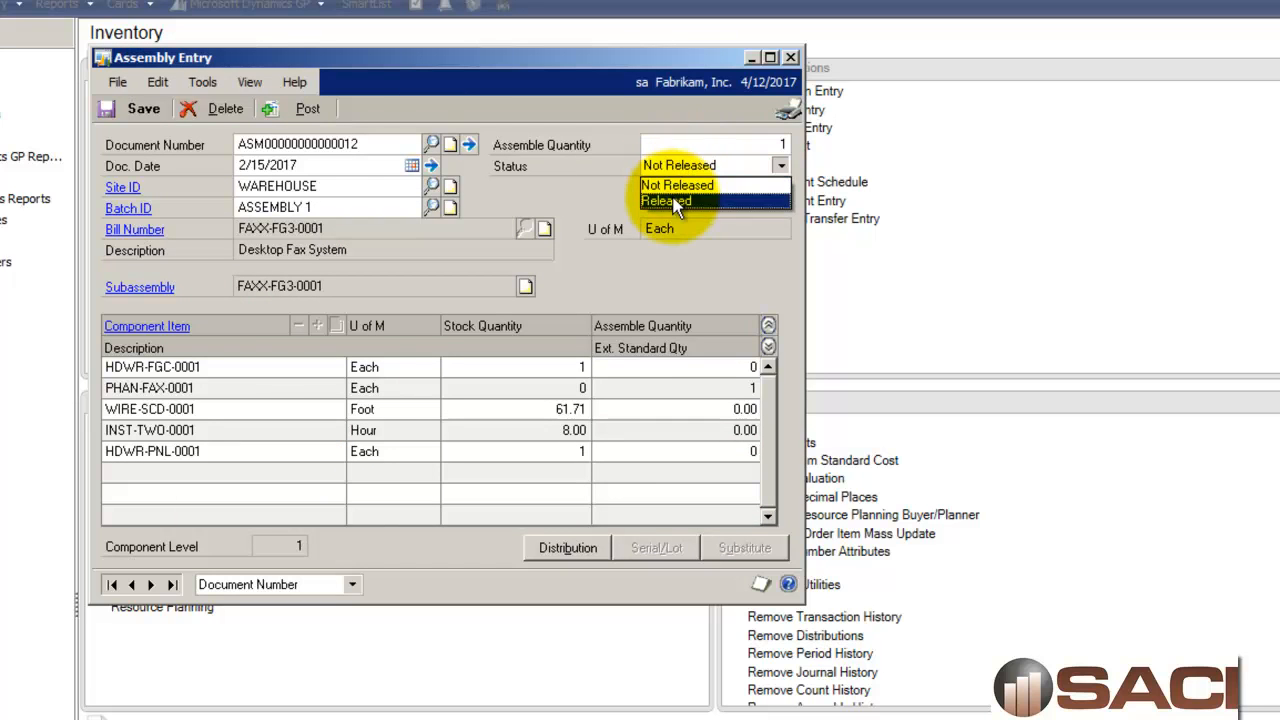
pyautogui.click(672, 199)
pyautogui.click(272, 452)
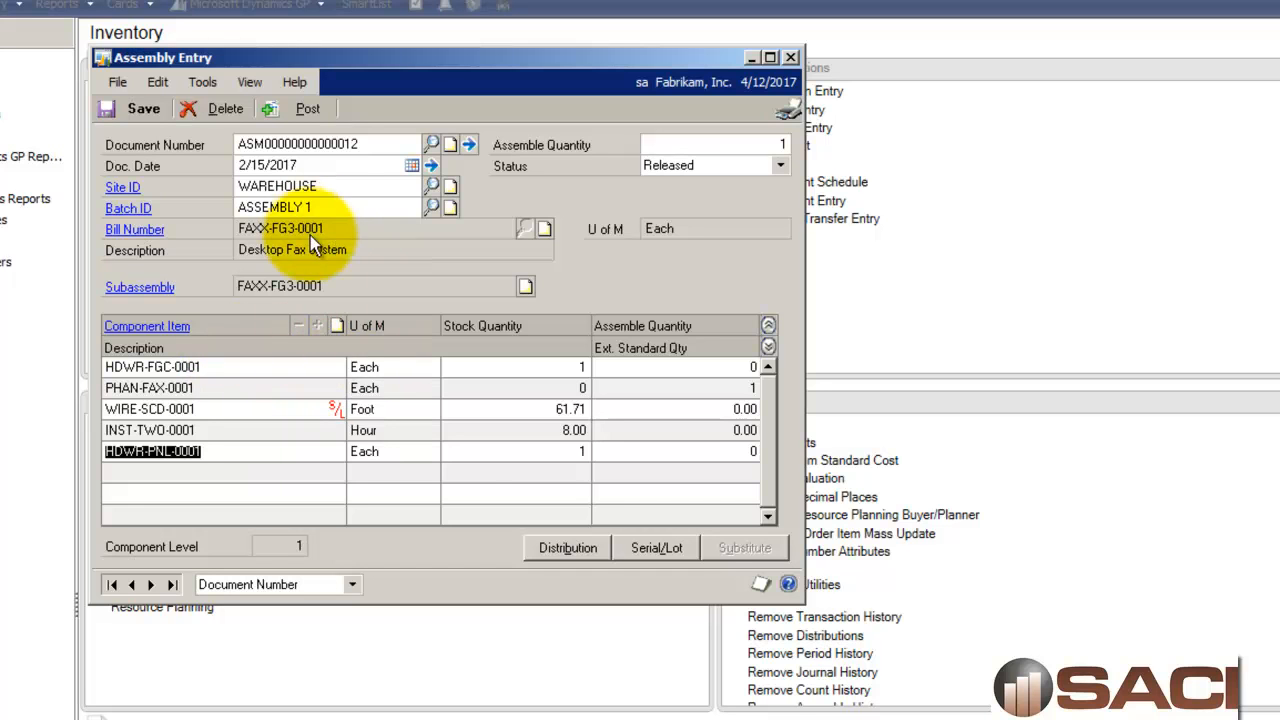
# Step: Assign 61.71 feet of lot 144501 to component WIRE-SCD-0001, accepting the quantity override
pyautogui.click(320, 409)
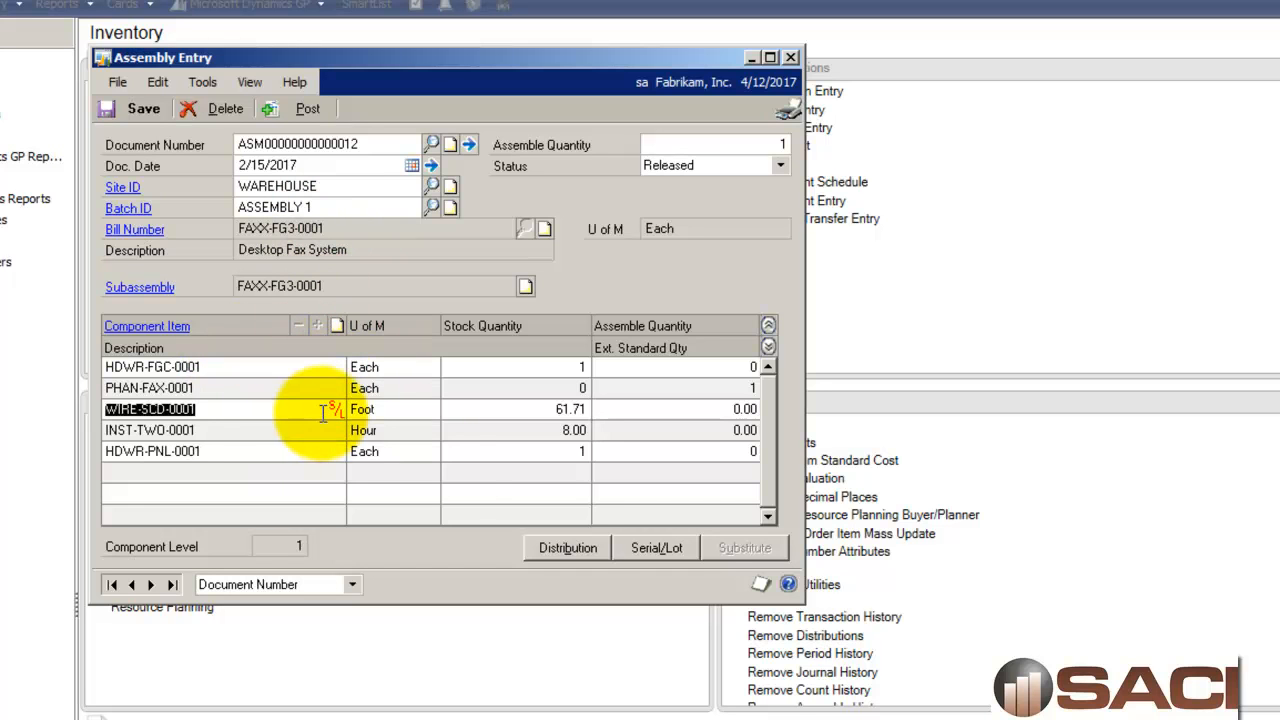
pyautogui.click(660, 548)
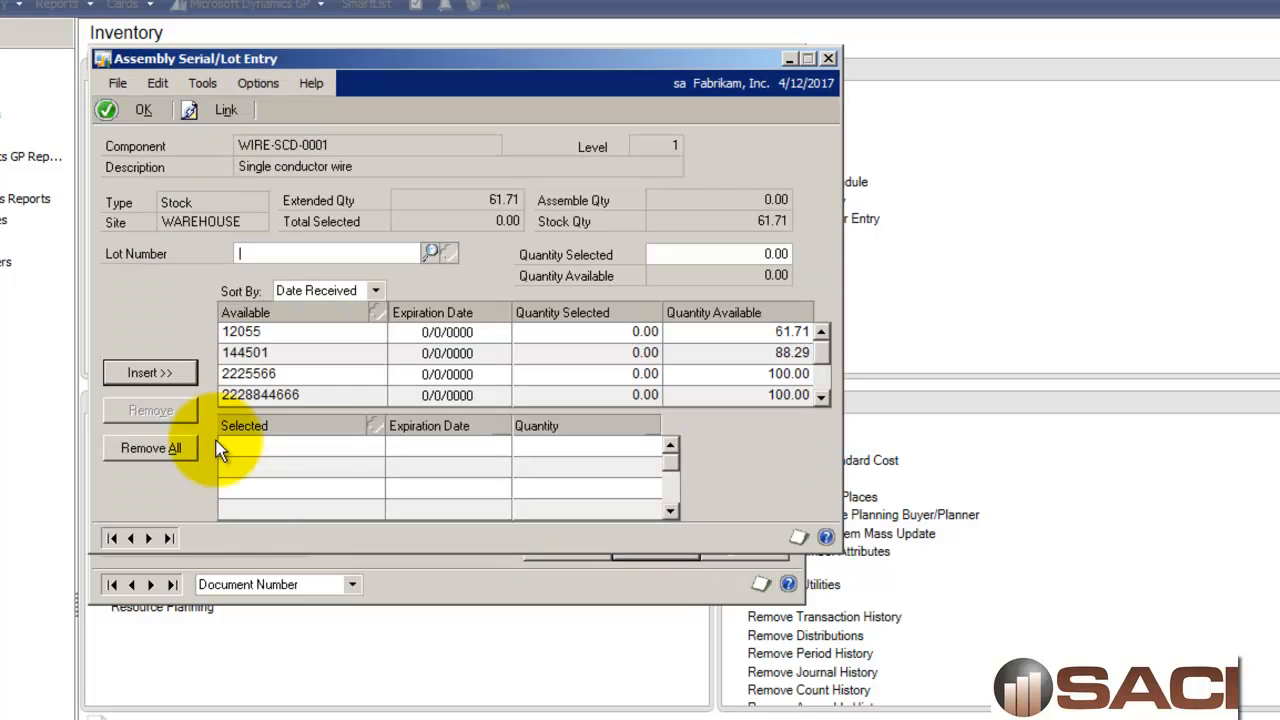
pyautogui.click(431, 253)
pyautogui.click(260, 263)
pyautogui.doubleClick(260, 263)
pyautogui.click(148, 372)
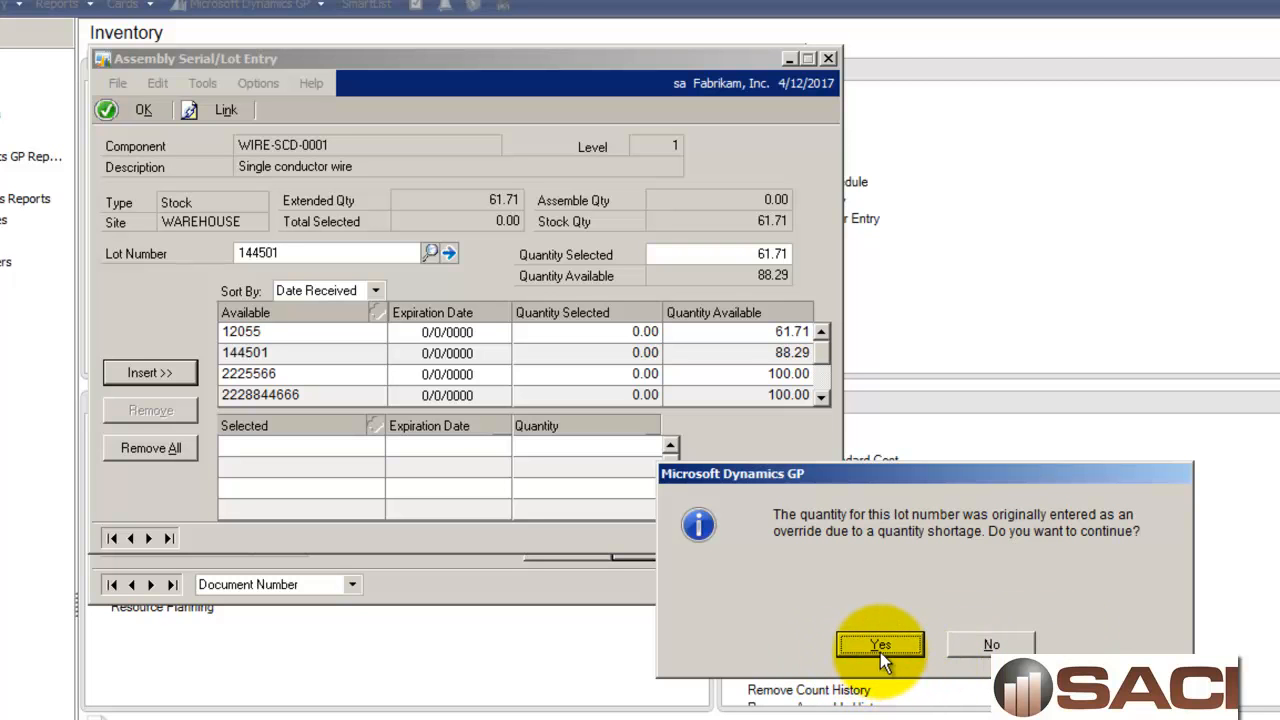
pyautogui.click(879, 652)
pyautogui.click(139, 109)
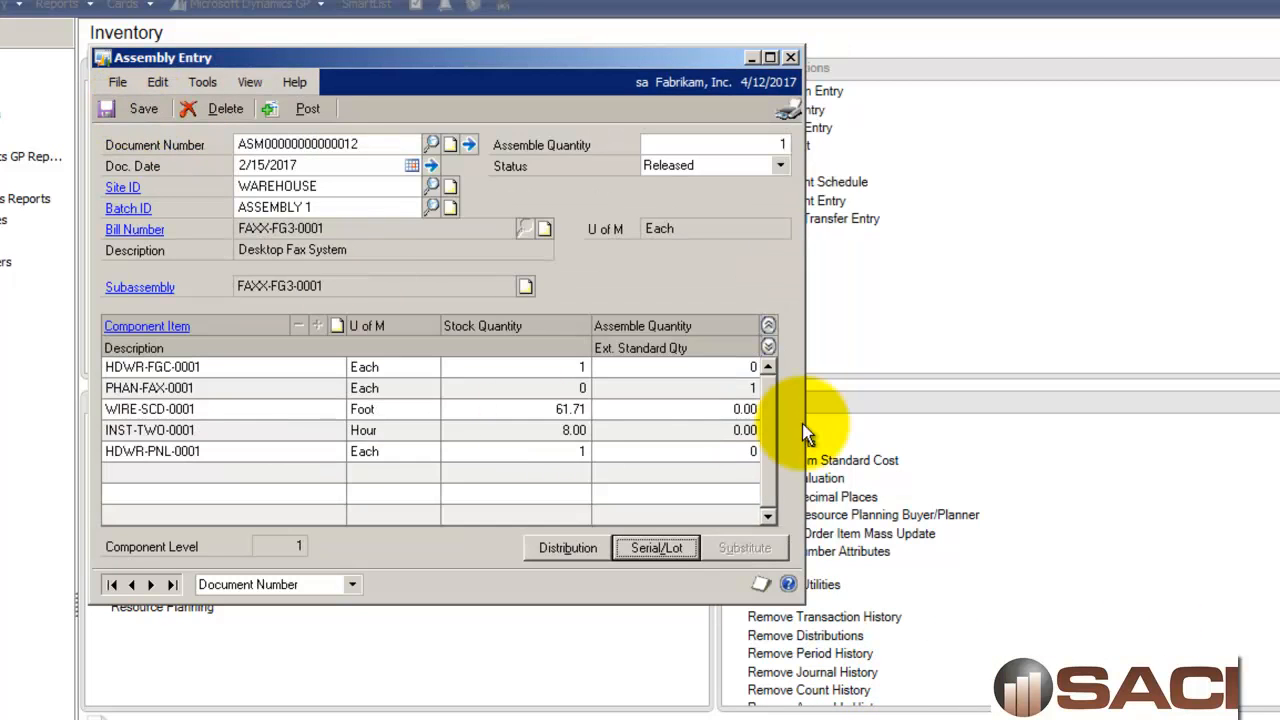
# Step: Clear the assembly's batch ID and post the assembly transaction individually
pyautogui.click(310, 113)
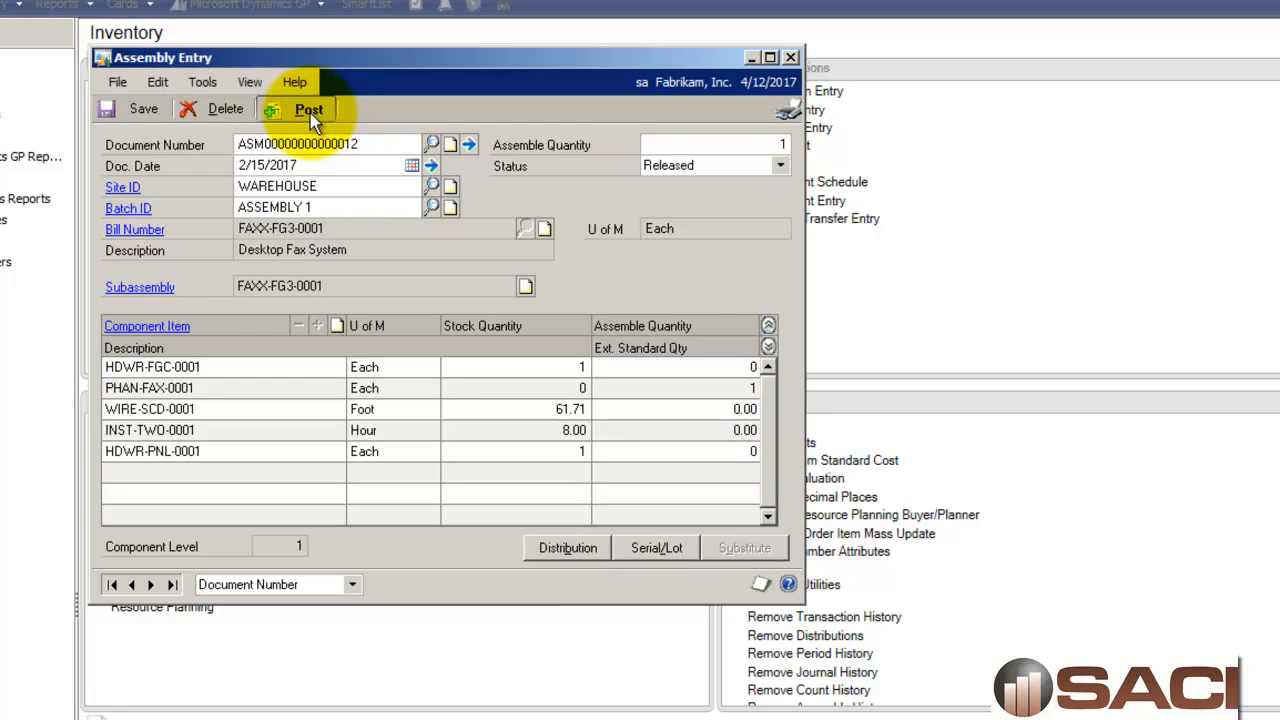
pyautogui.click(916, 645)
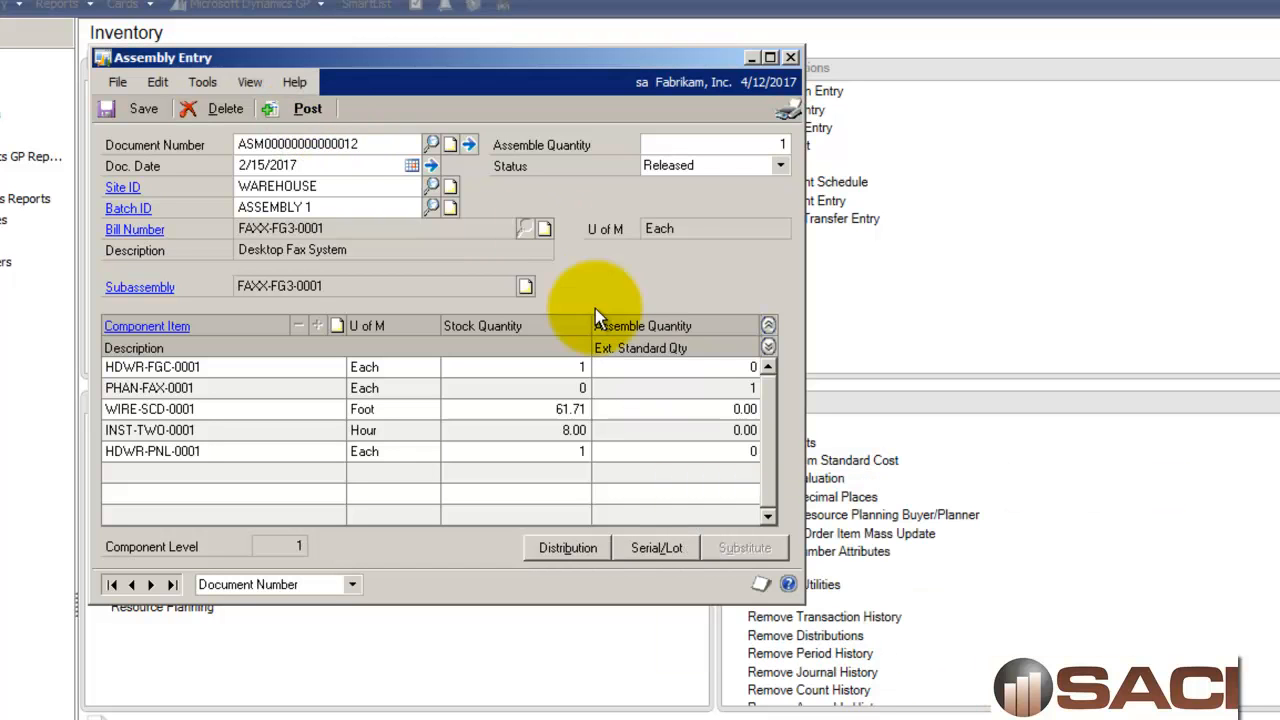
pyautogui.click(334, 203)
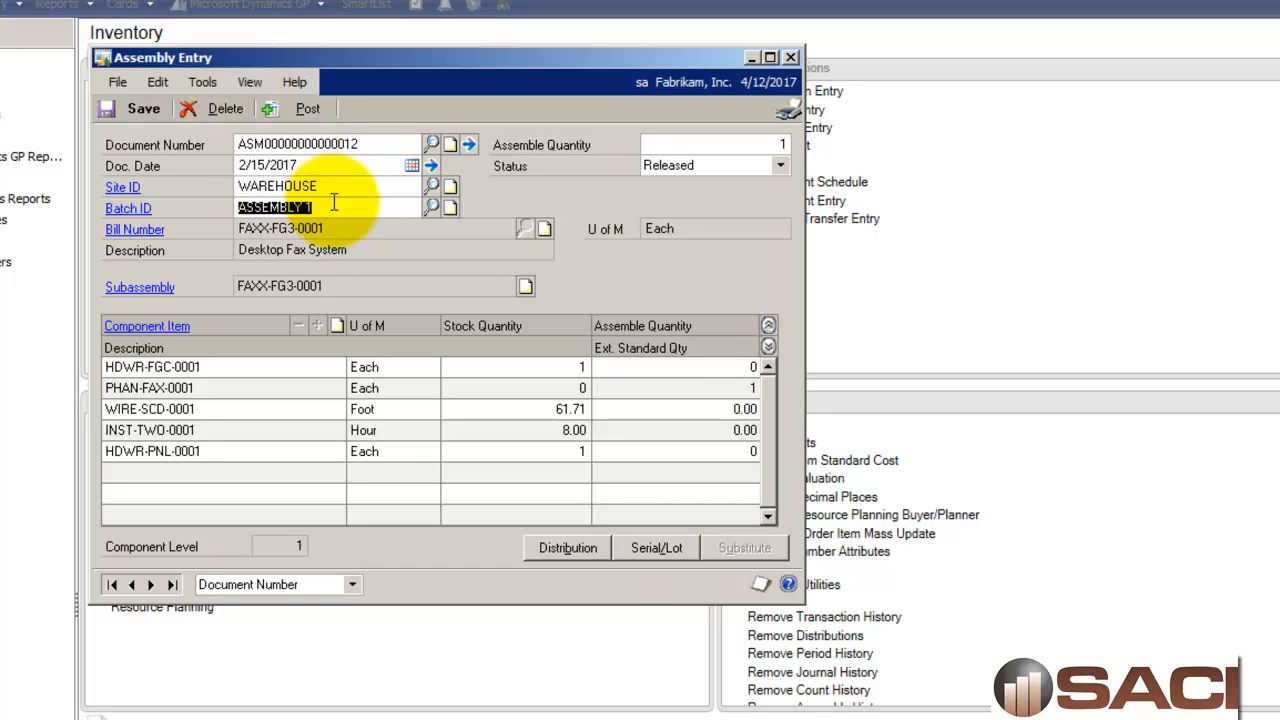
pyautogui.press('Delete')
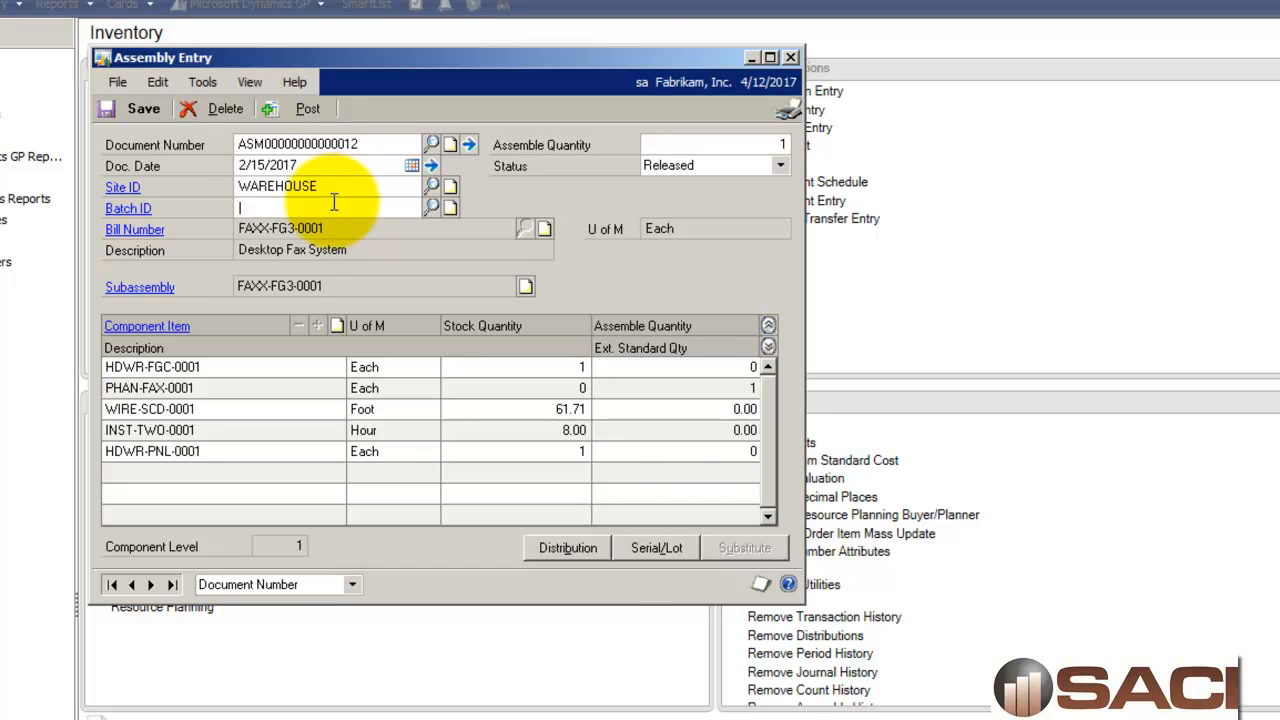
pyautogui.click(303, 109)
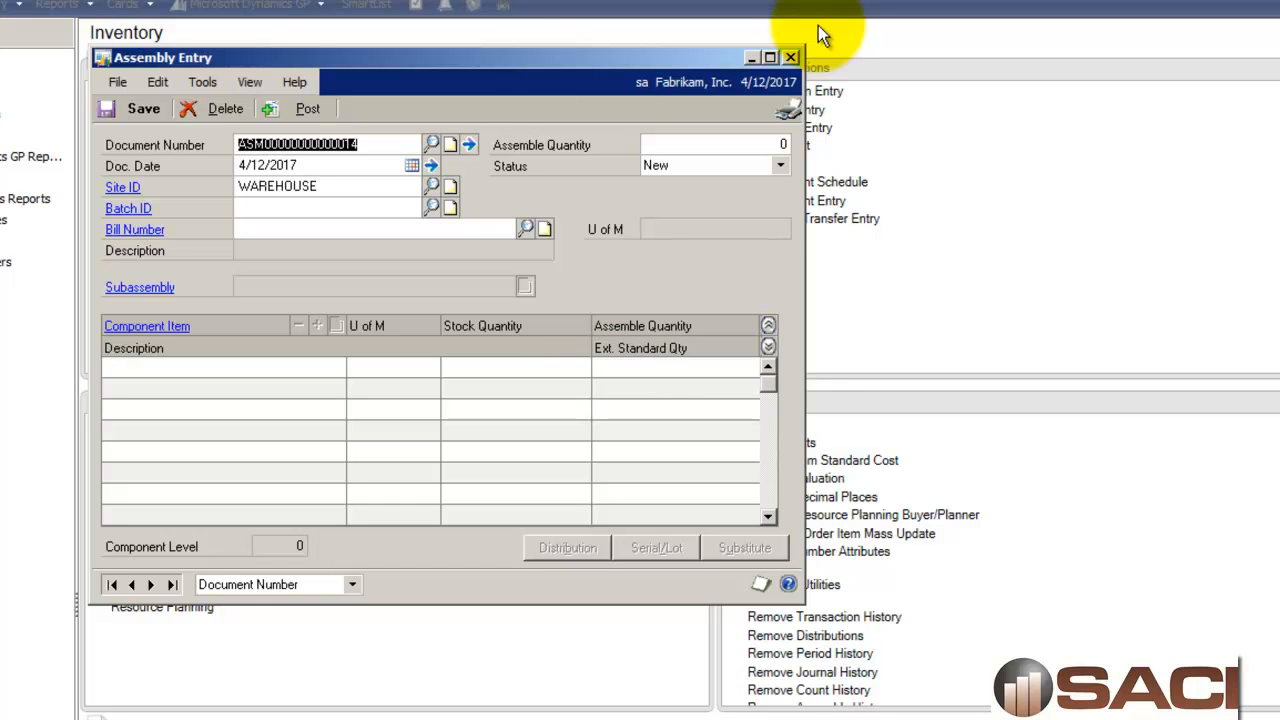
# Step: Close Assembly Entry and output the Assembly Posting Journal and Cost Variance Journal to the screen
pyautogui.click(790, 58)
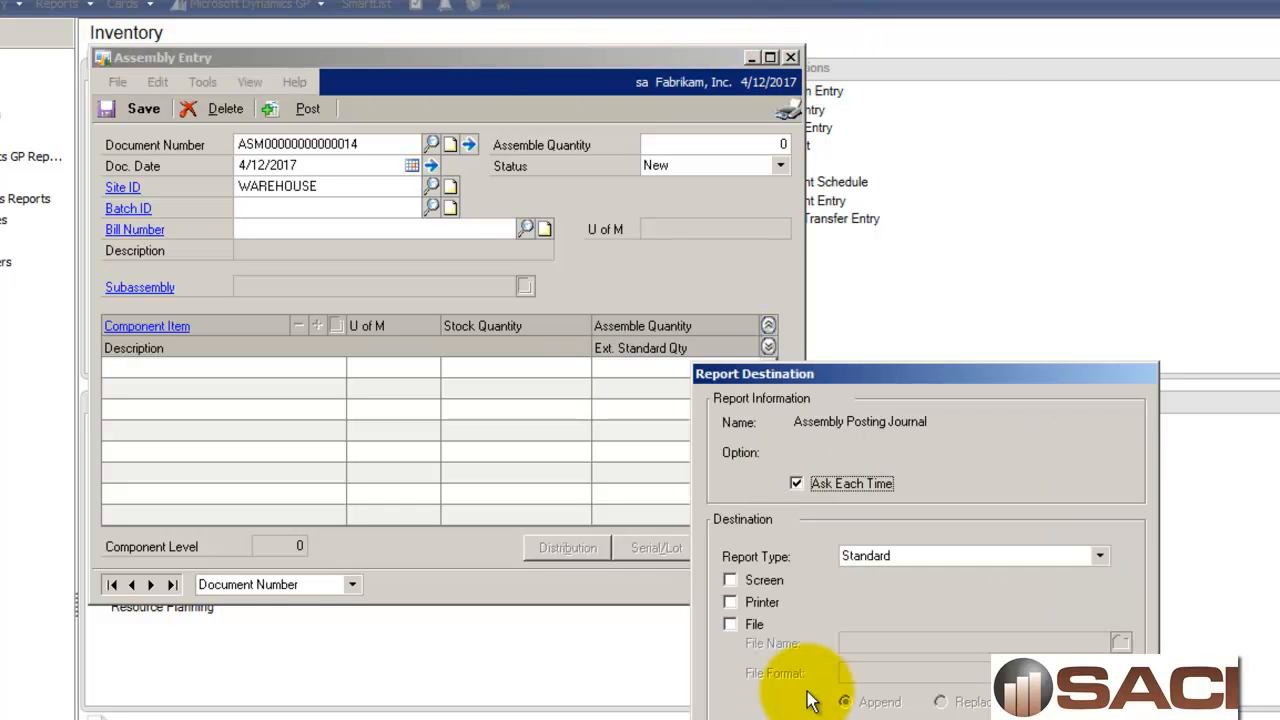
pyautogui.click(764, 581)
pyautogui.click(1014, 718)
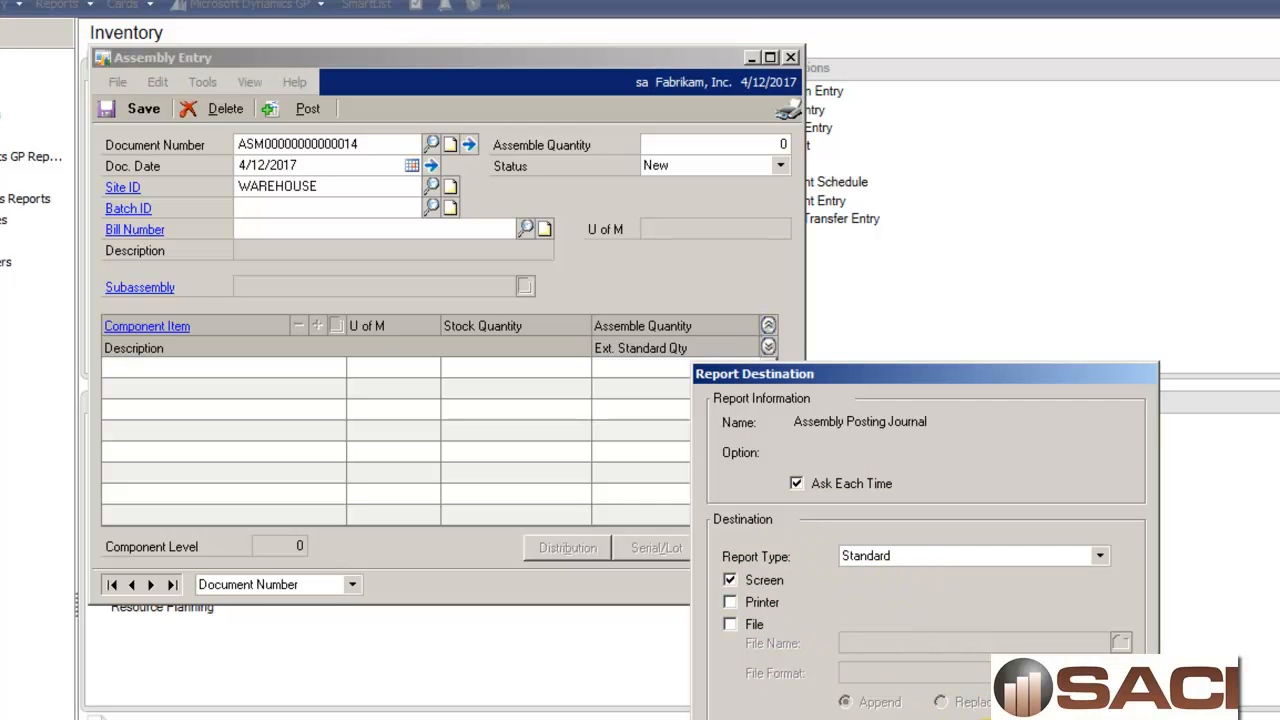
pyautogui.click(766, 578)
pyautogui.click(1005, 719)
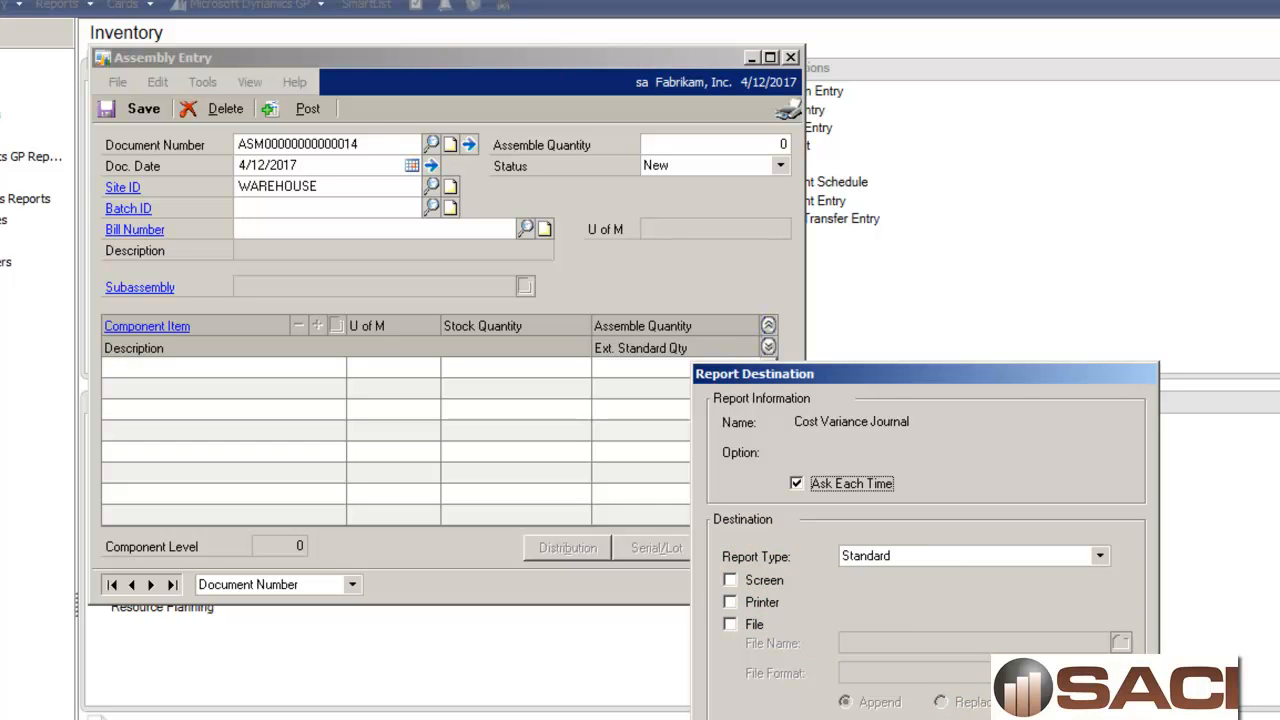
pyautogui.click(748, 579)
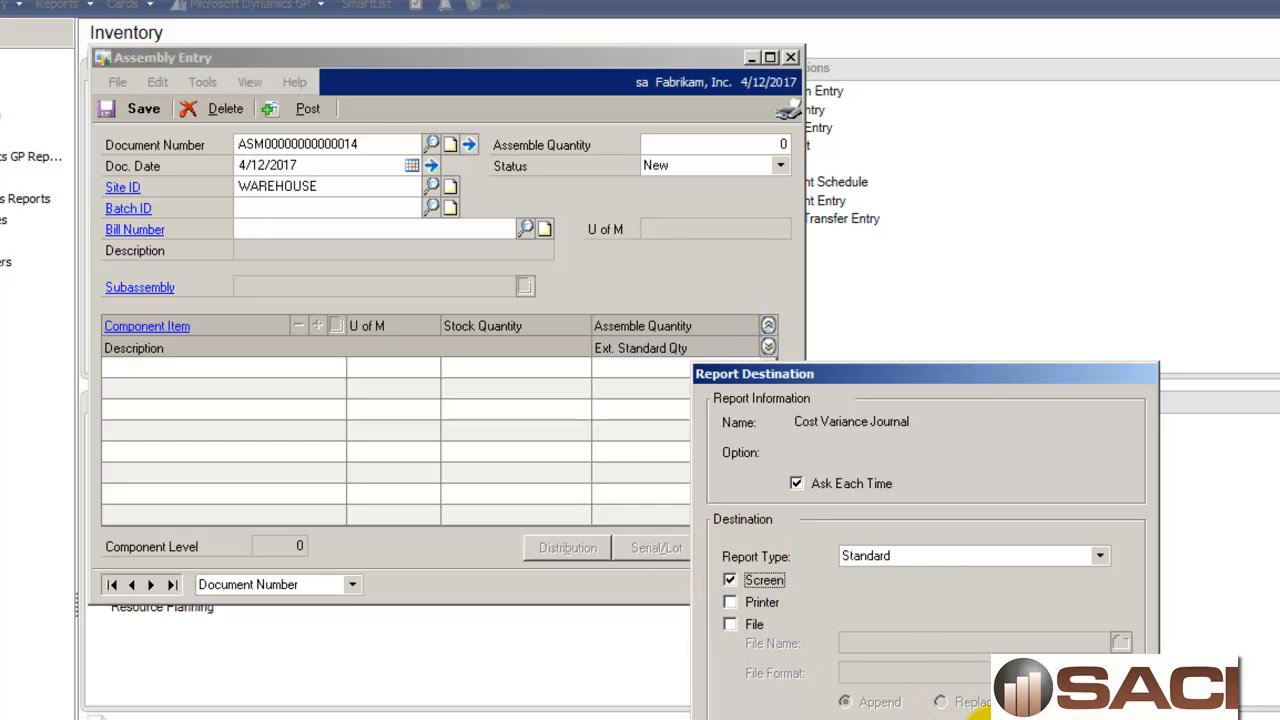
pyautogui.click(980, 716)
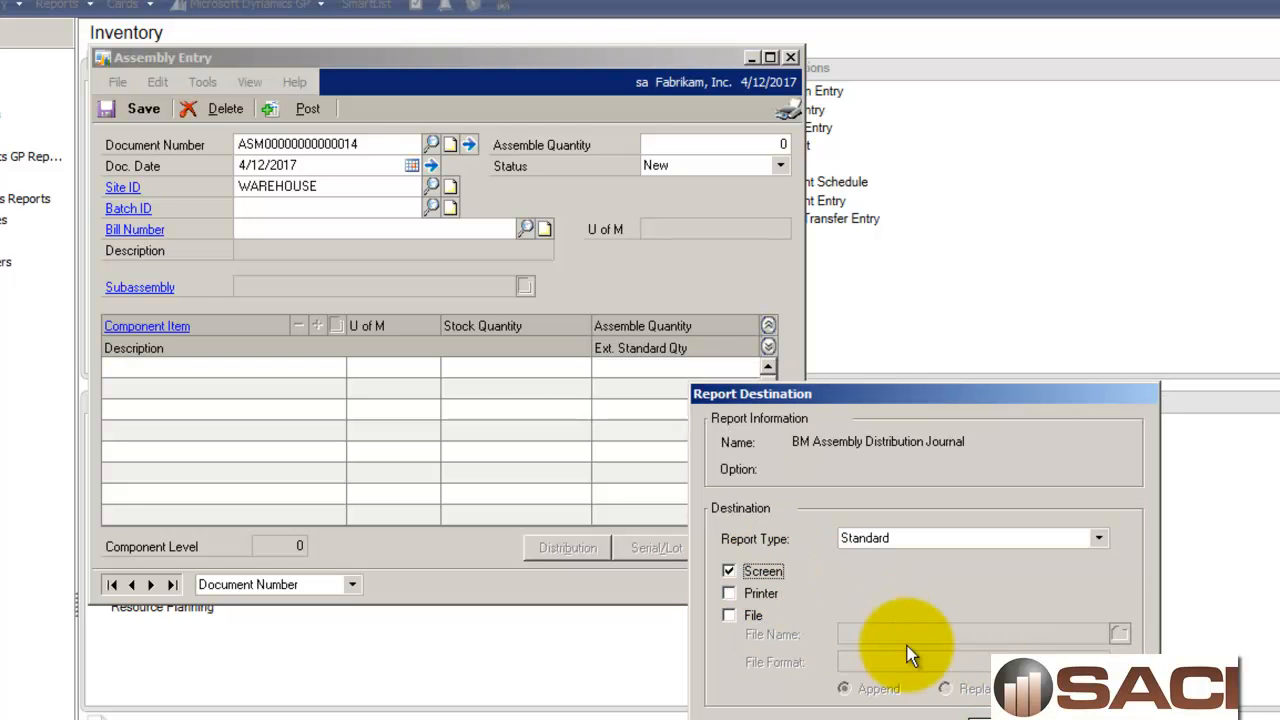
# Step: Output the Assembly Distribution Journal to the screen, then widen, review and close the Assembly Posting Journal report
pyautogui.click(950, 714)
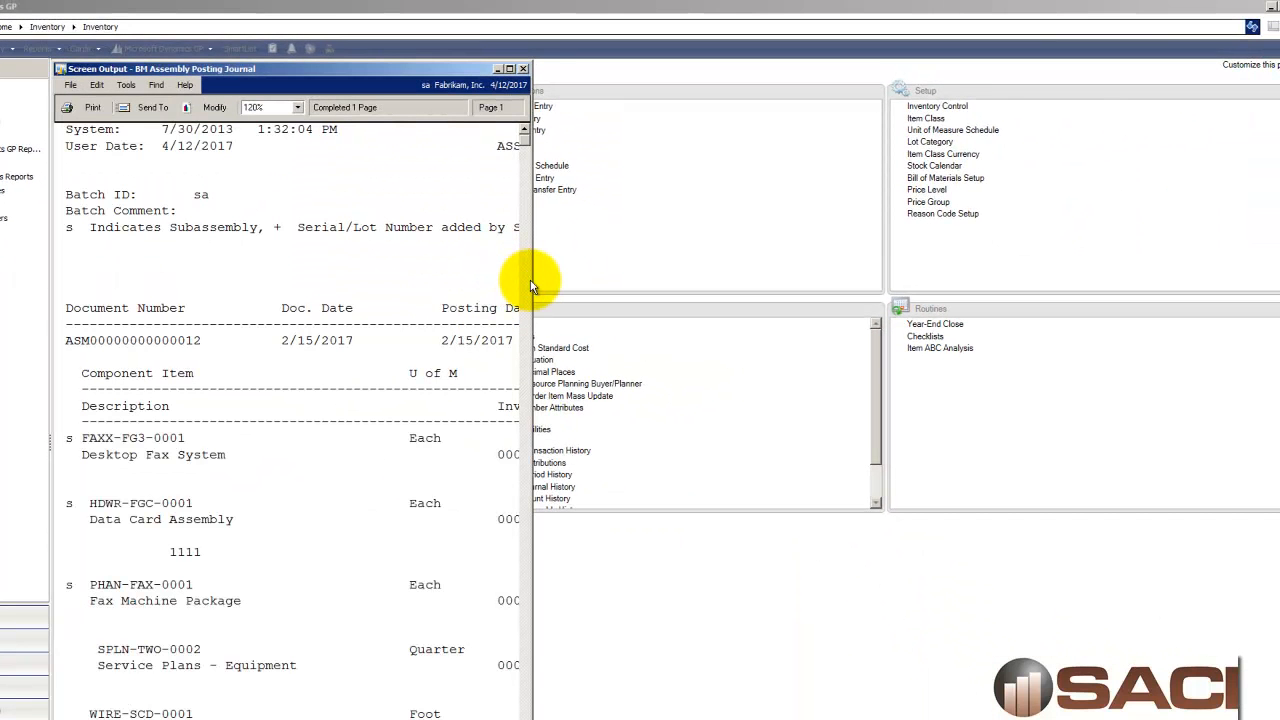
pyautogui.moveTo(530, 280); pyautogui.dragTo(1229, 309)
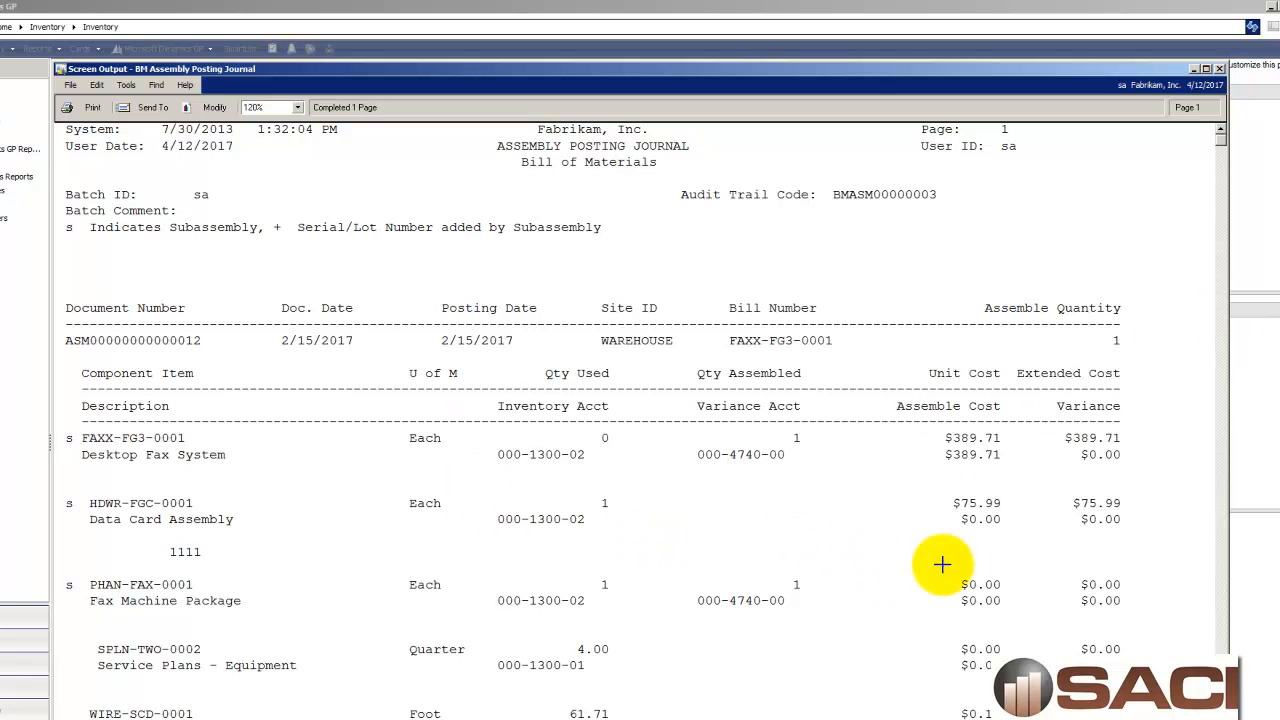
pyautogui.click(1220, 68)
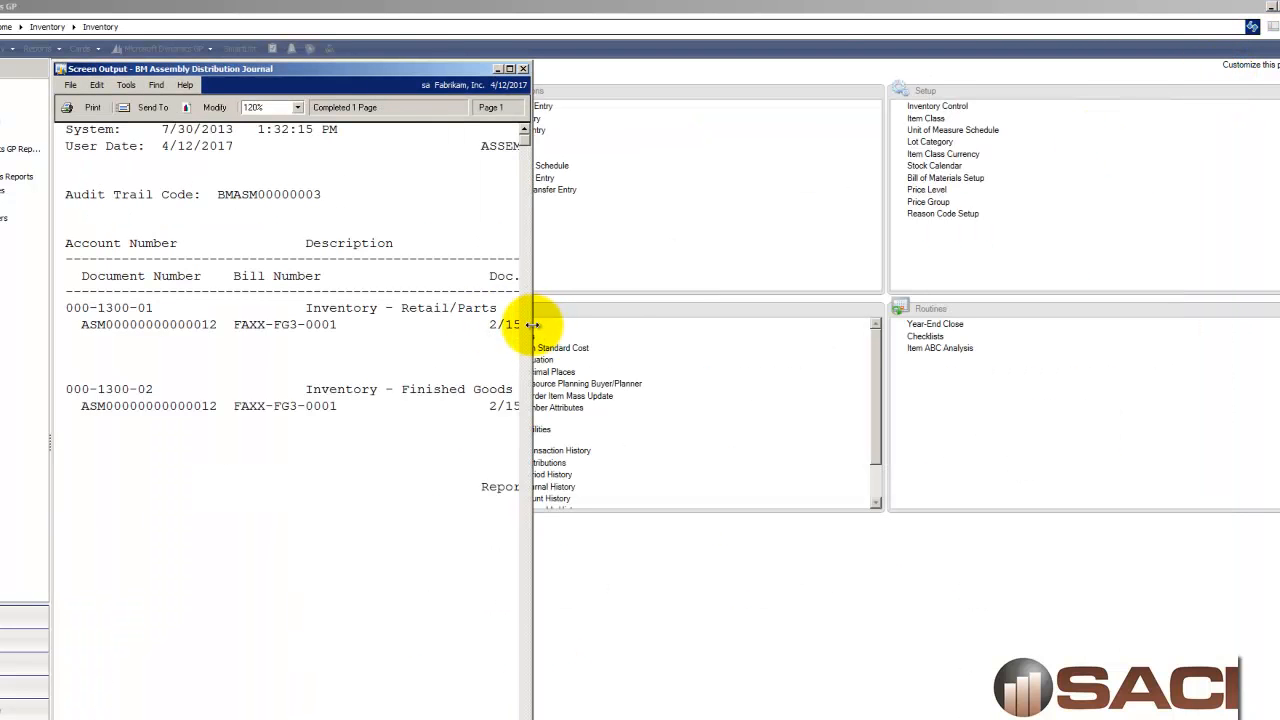
# Step: Widen and review the Assembly Distribution Journal and the Cost Variance Journal, closing each report after reading it
pyautogui.moveTo(529, 326); pyautogui.dragTo(1266, 328)
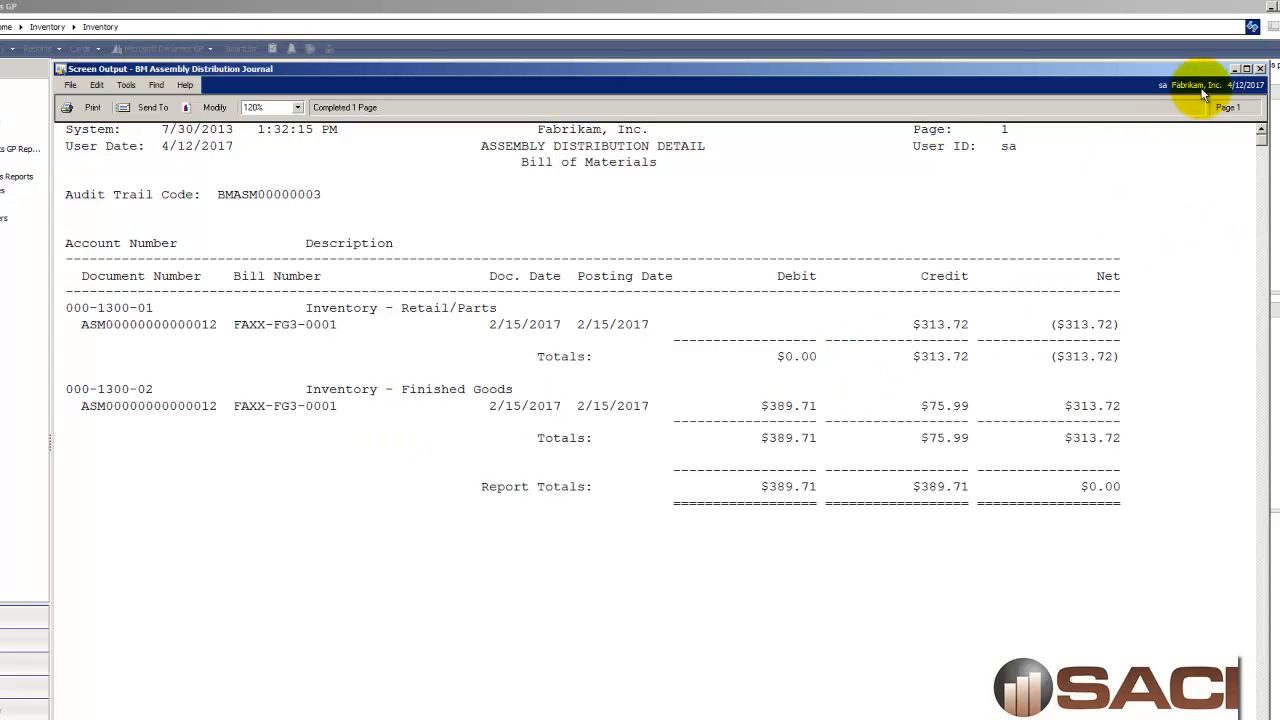
pyautogui.click(1261, 69)
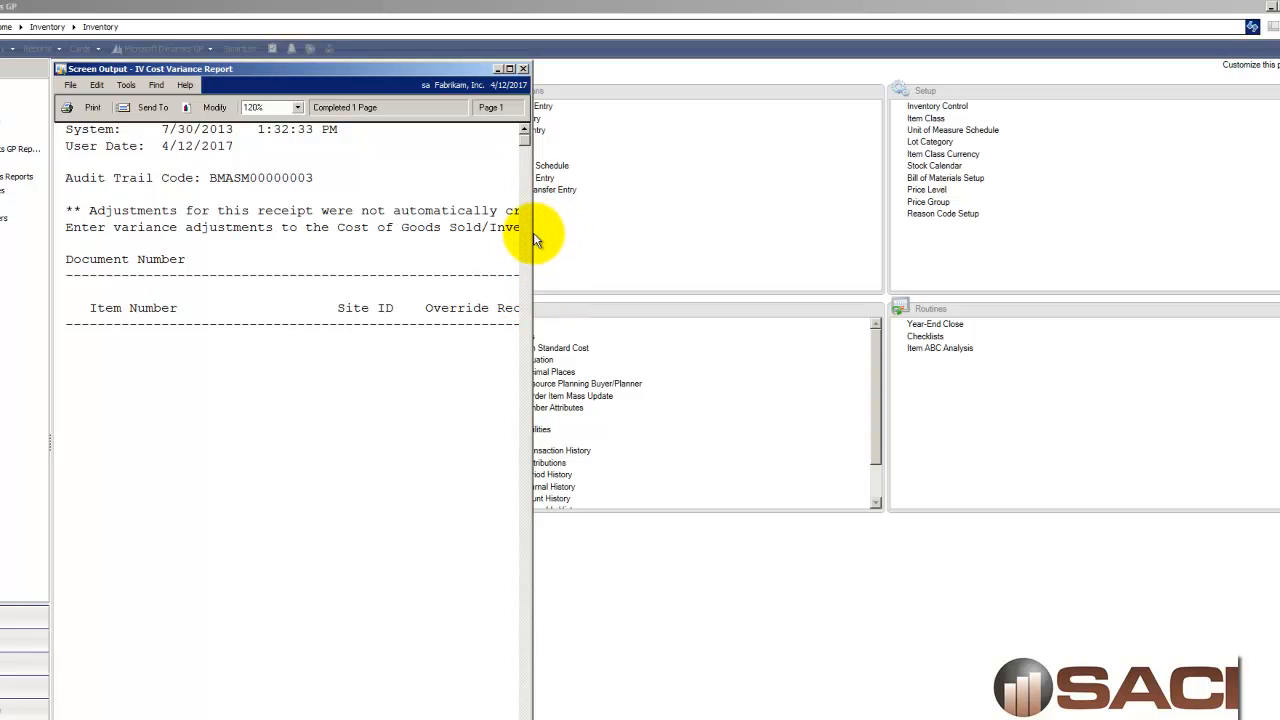
pyautogui.moveTo(530, 237); pyautogui.dragTo(1135, 242)
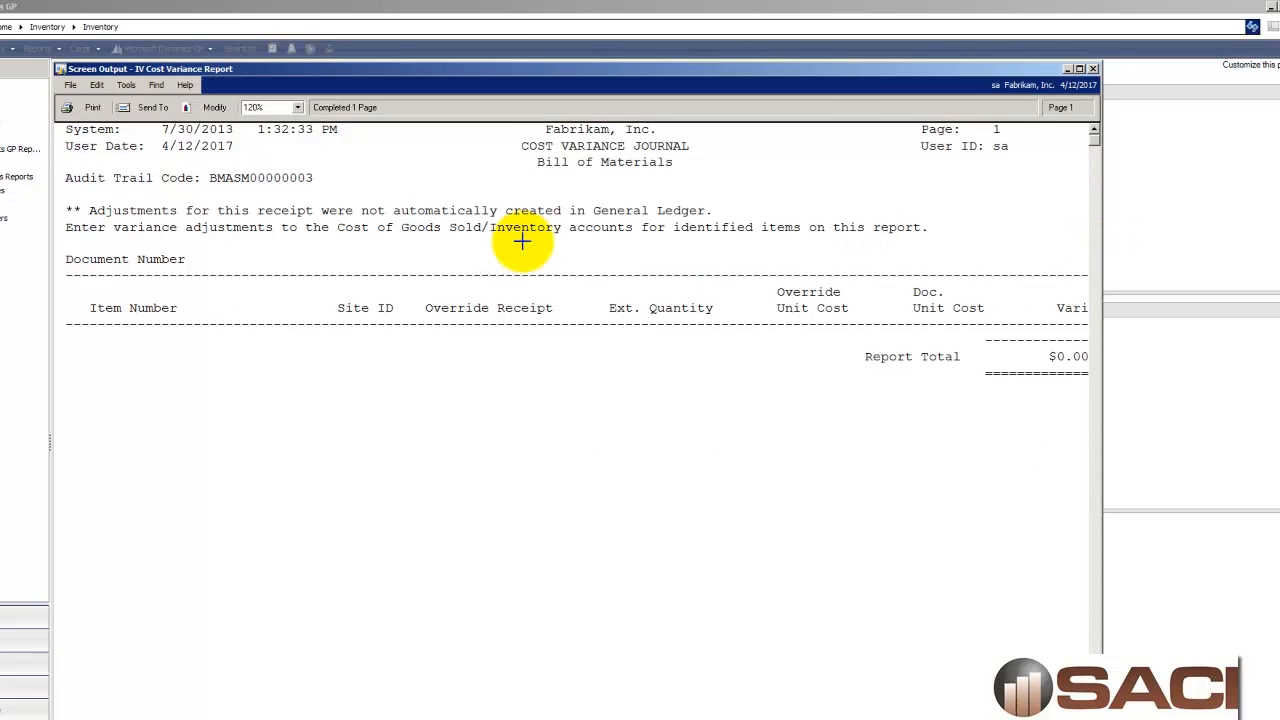
pyautogui.click(1093, 69)
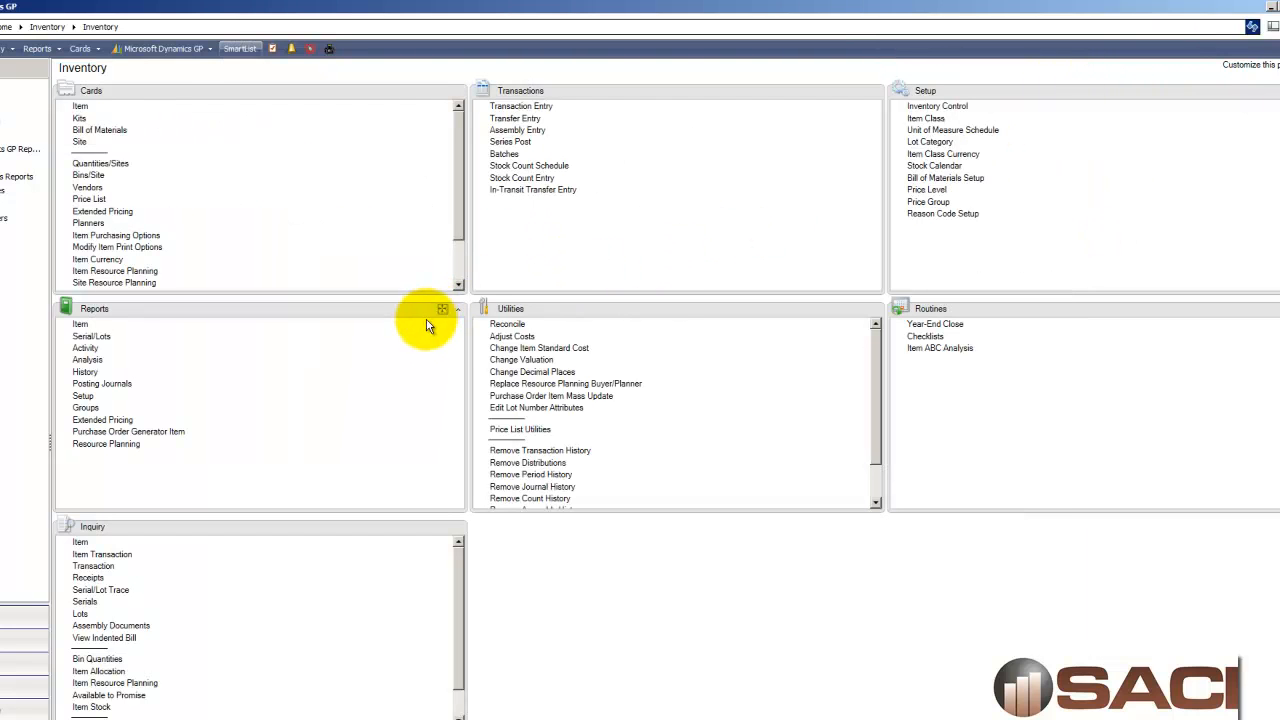
# Step: Display item FAXX-FG3-0001 in Item Maintenance to check its current cost and quantity on hand
pyautogui.click(82, 106)
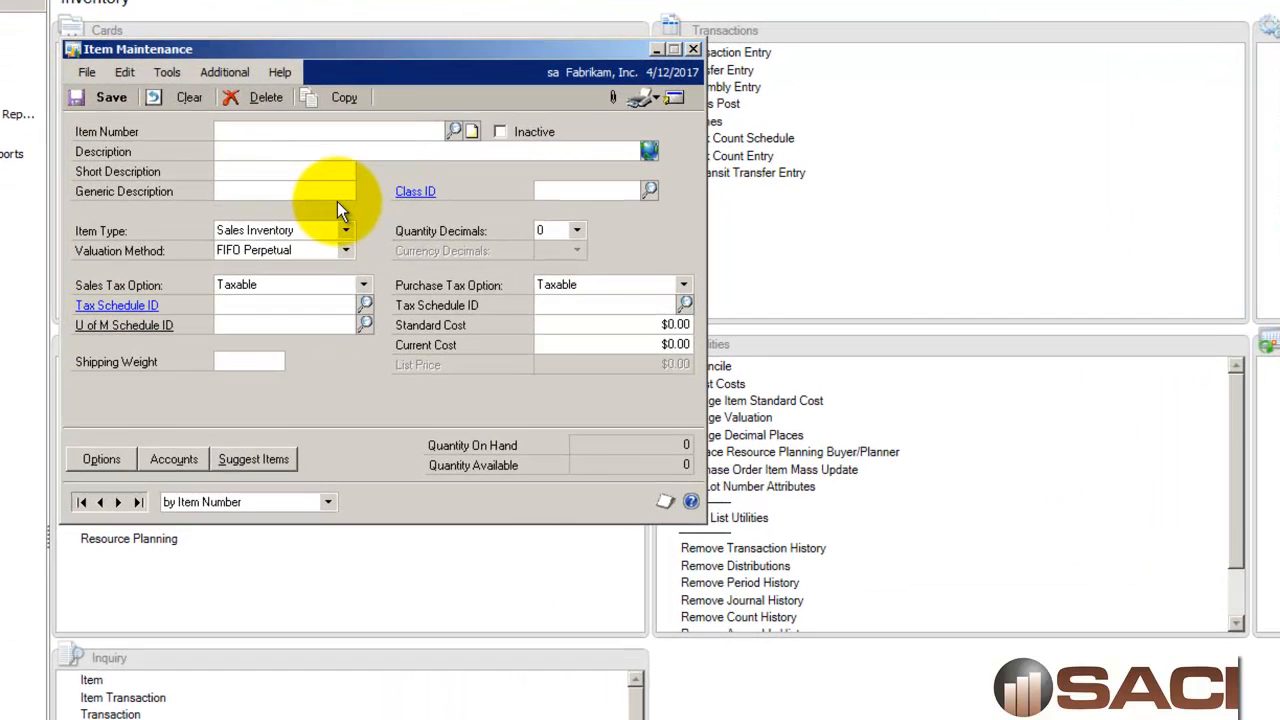
pyautogui.write('f')
pyautogui.press('Down')
pyautogui.press('Tab')
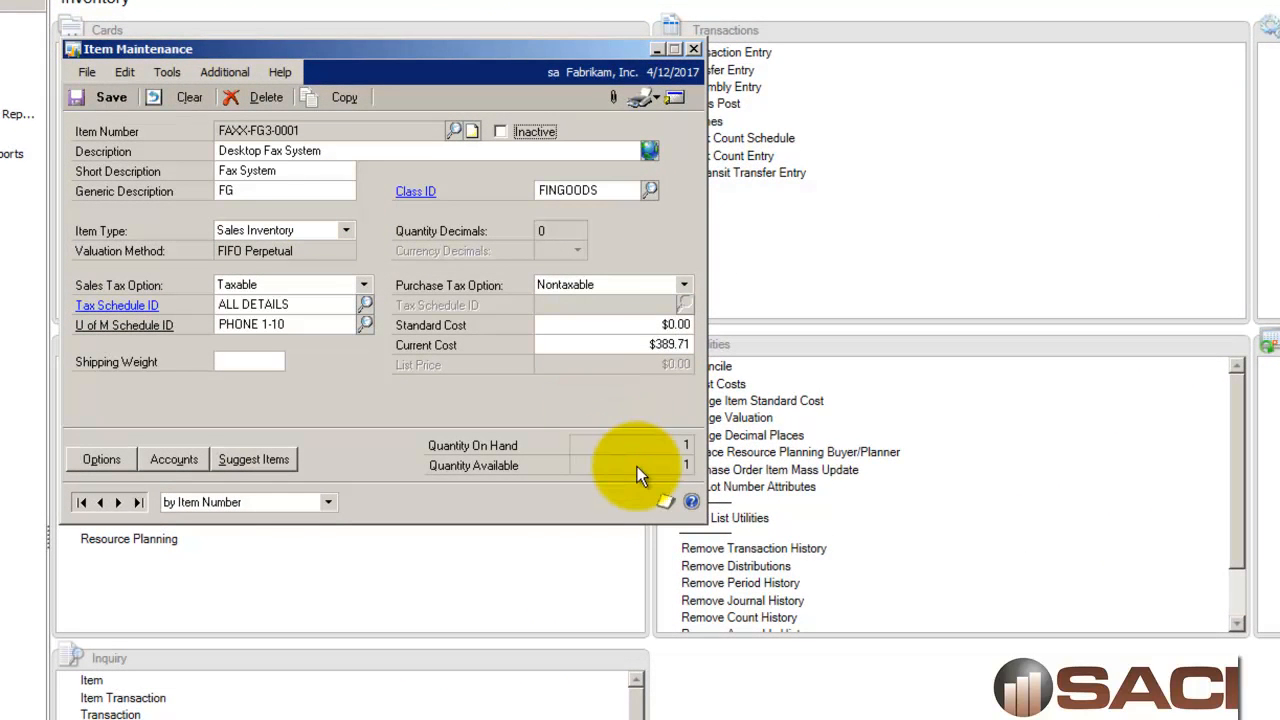